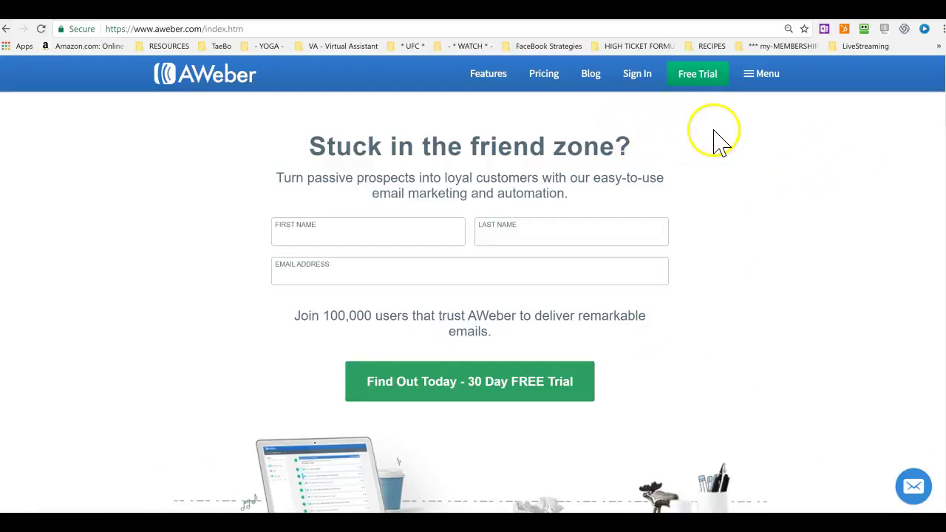
# - Sign in to the account by filling and submitting the username and password from the customer's saved RoboForm passcard
pyautogui.click(636, 74)
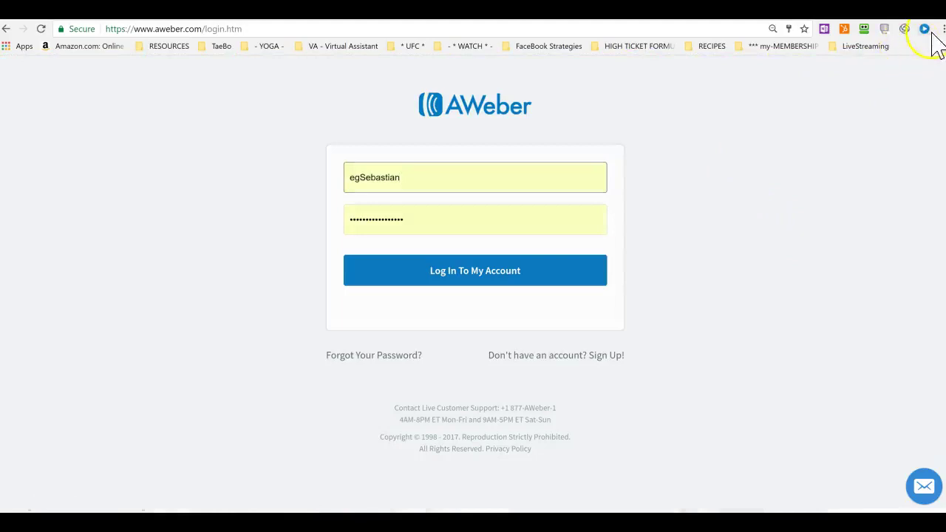
pyautogui.click(863, 30)
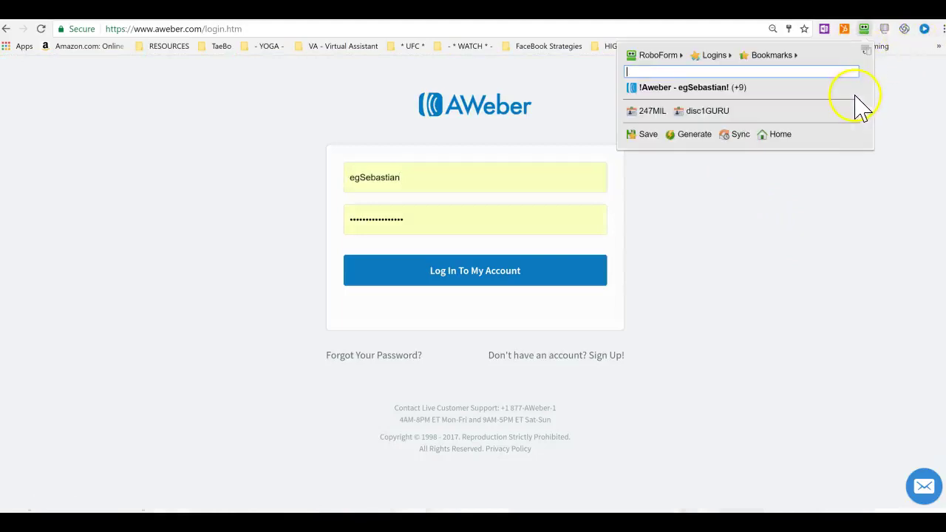
pyautogui.moveTo(684, 94)
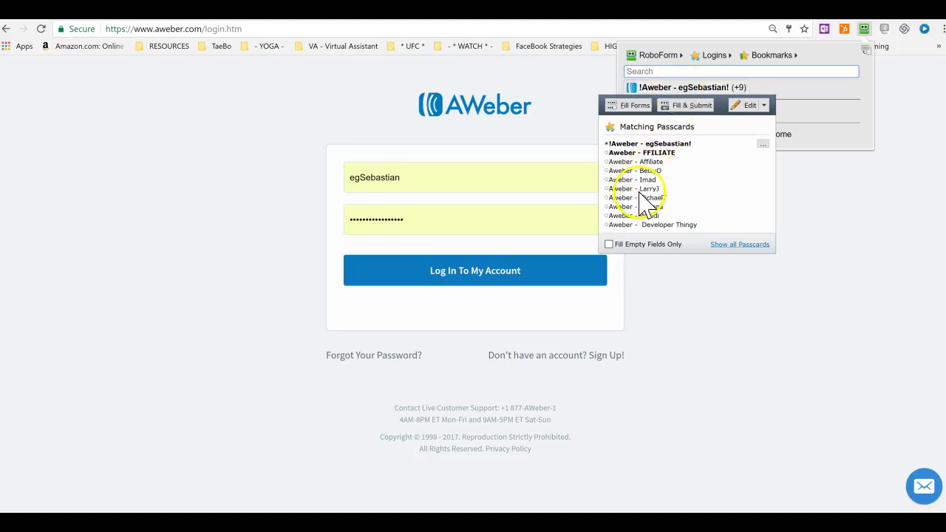
pyautogui.click(639, 191)
pyautogui.click(702, 107)
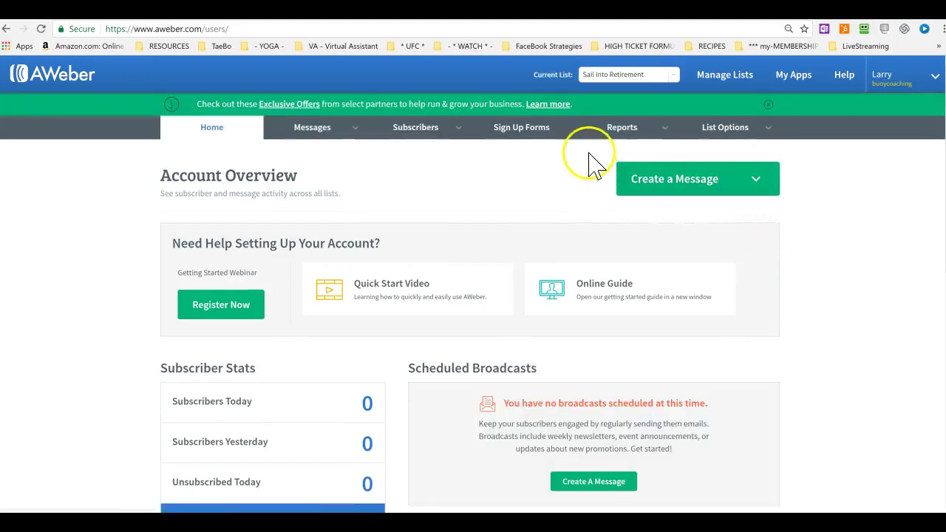
# - Check which lists are available as the current list, choosing Sail Into Retirement
pyautogui.moveTo(598, 137)
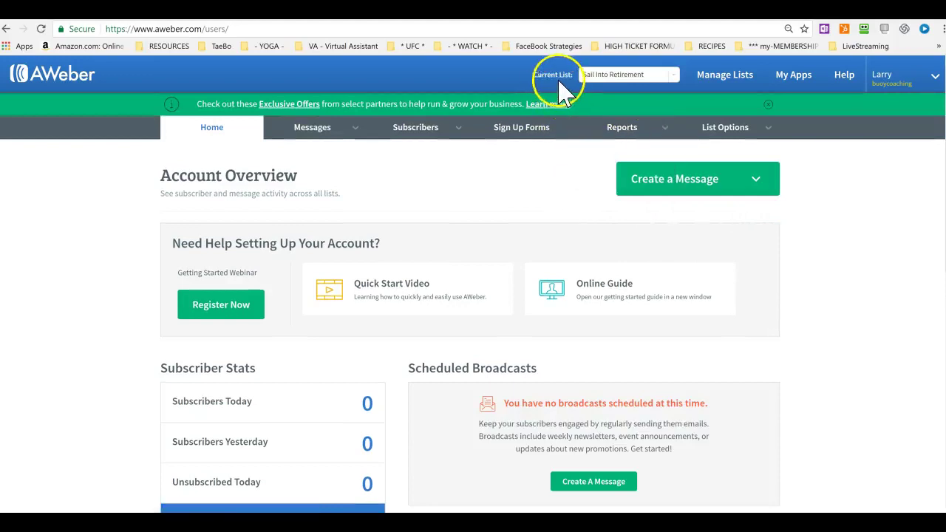
pyautogui.click(676, 76)
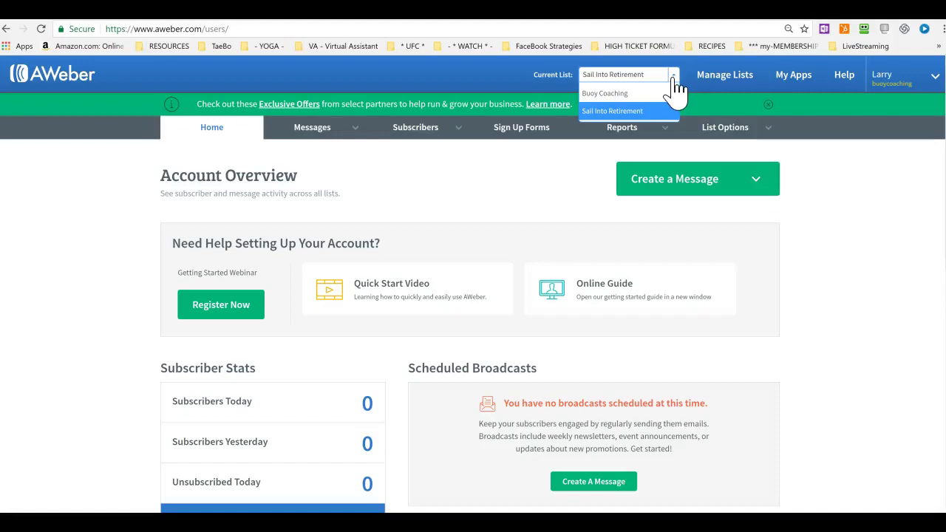
pyautogui.click(642, 113)
pyautogui.click(830, 186)
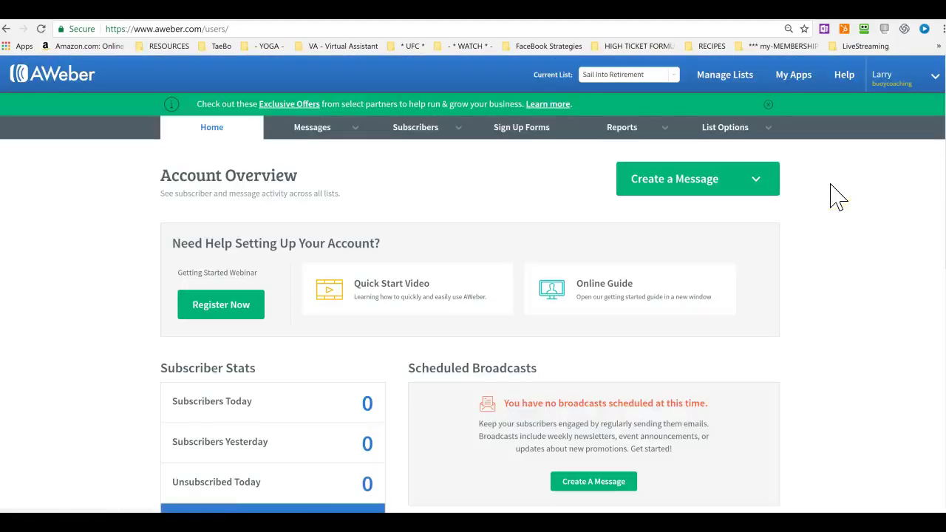
# - Review the account overview down to the list statistics and start creating a new list
pyautogui.scroll(-5, 828, 258)
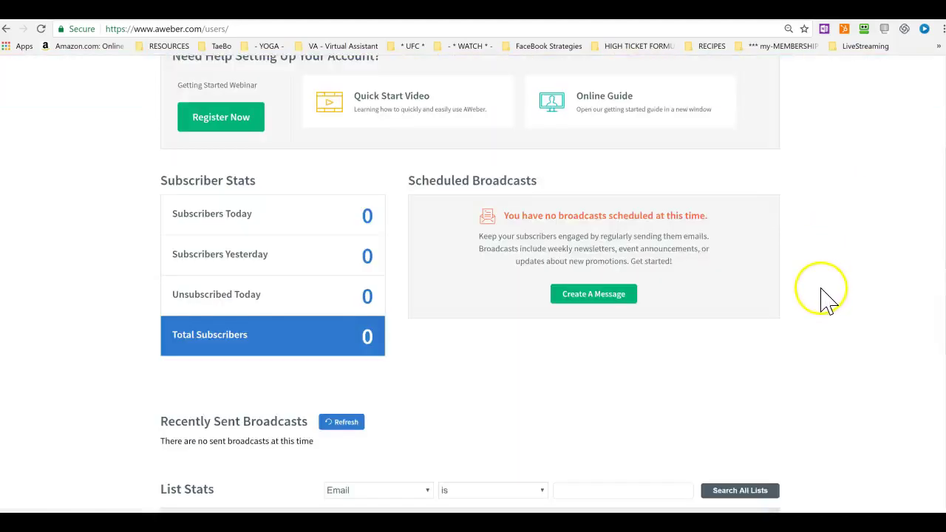
pyautogui.scroll(-1, 828, 302)
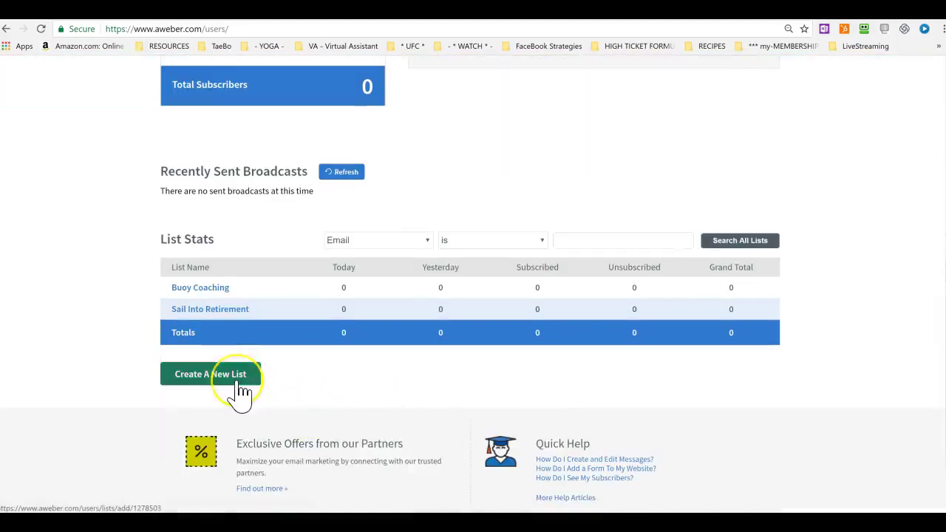
pyautogui.scroll(4, 891, 296)
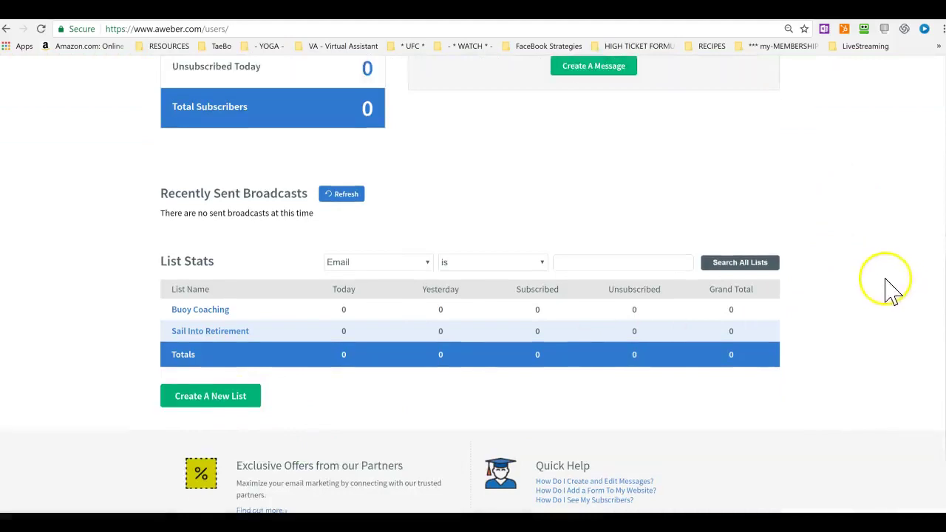
pyautogui.scroll(2, 784, 229)
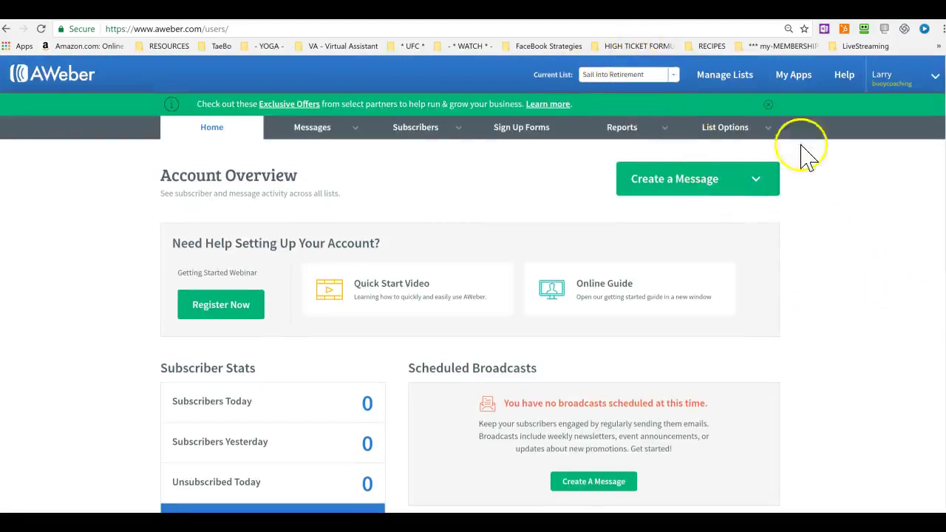
pyautogui.scroll(-1, 828, 300)
pyautogui.scroll(-4, 827, 302)
pyautogui.scroll(-3, 646, 328)
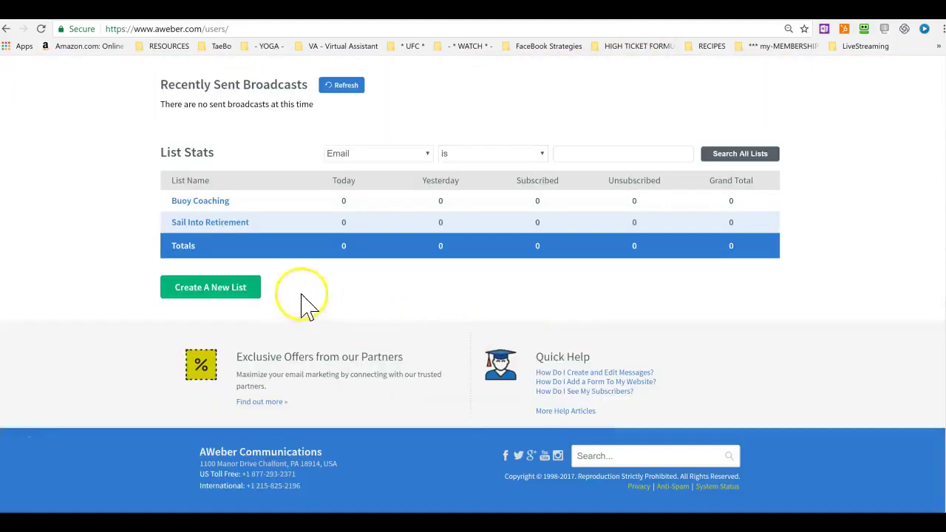
pyautogui.click(219, 305)
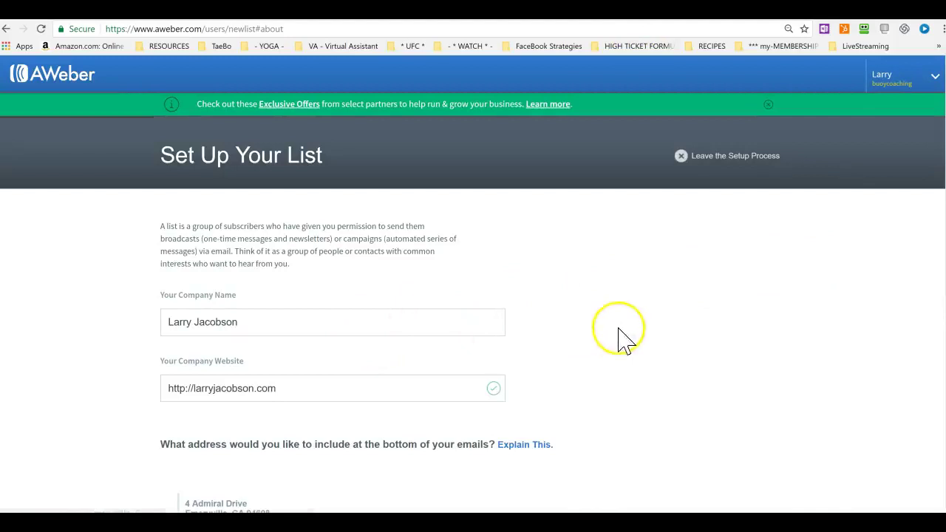
# - Accept the prefilled company, postal address and sender details and proceed to describing the list
pyautogui.scroll(-2, 750, 342)
pyautogui.scroll(-4, 753, 344)
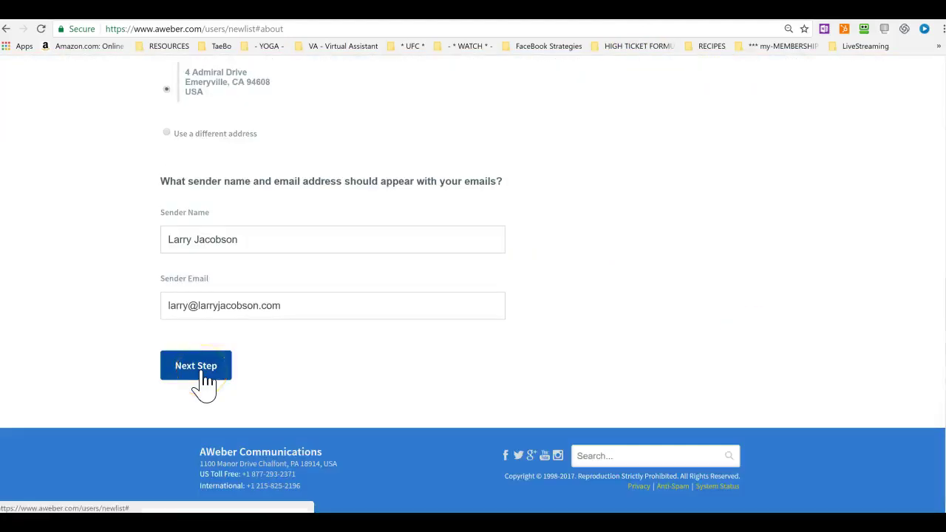
pyautogui.click(204, 377)
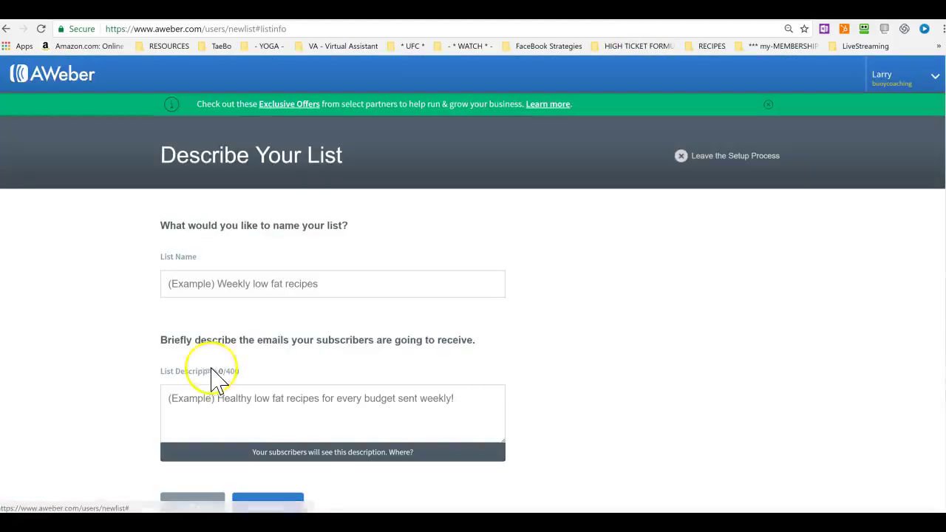
# - Name the list with the owner's possessive first name plus "Speaking Gigs" and describe it as getting the owner to make your next event a total success
pyautogui.click(344, 288)
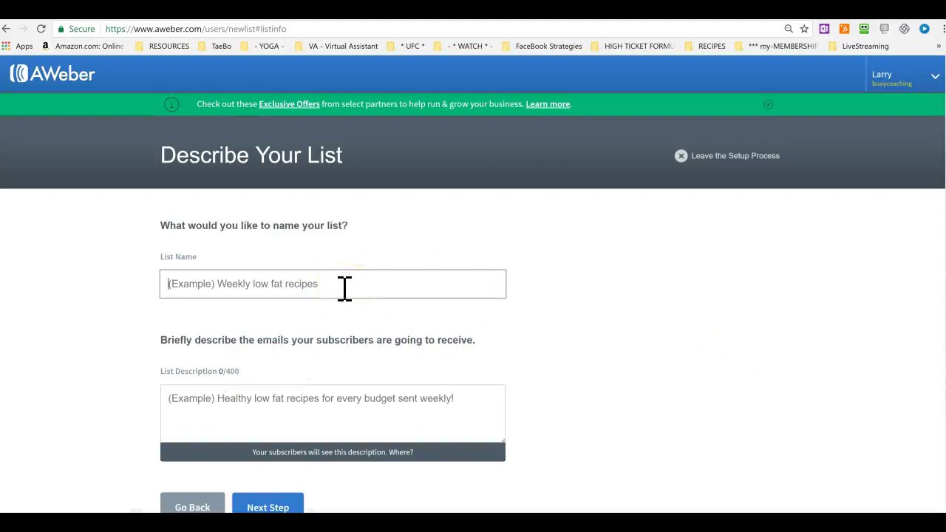
pyautogui.write("Larry's Speaking Gigs")
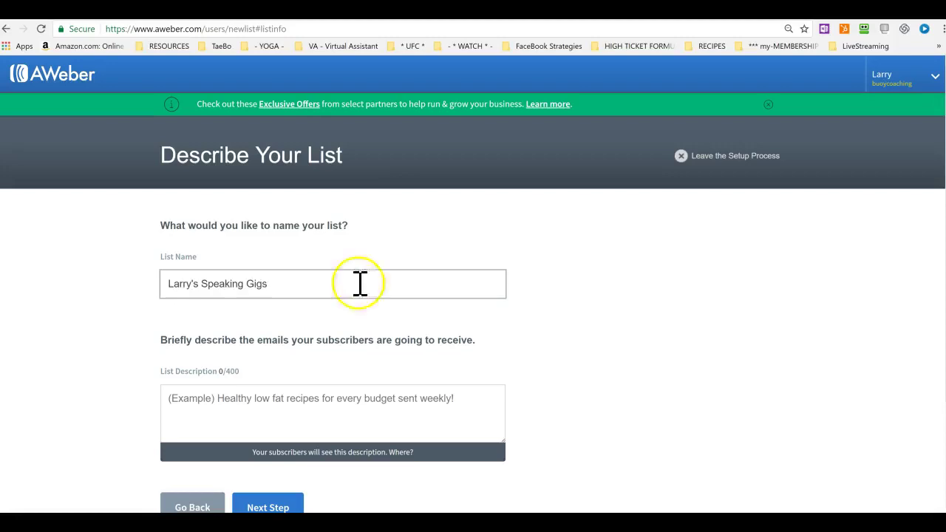
pyautogui.scroll(-2, 562, 296)
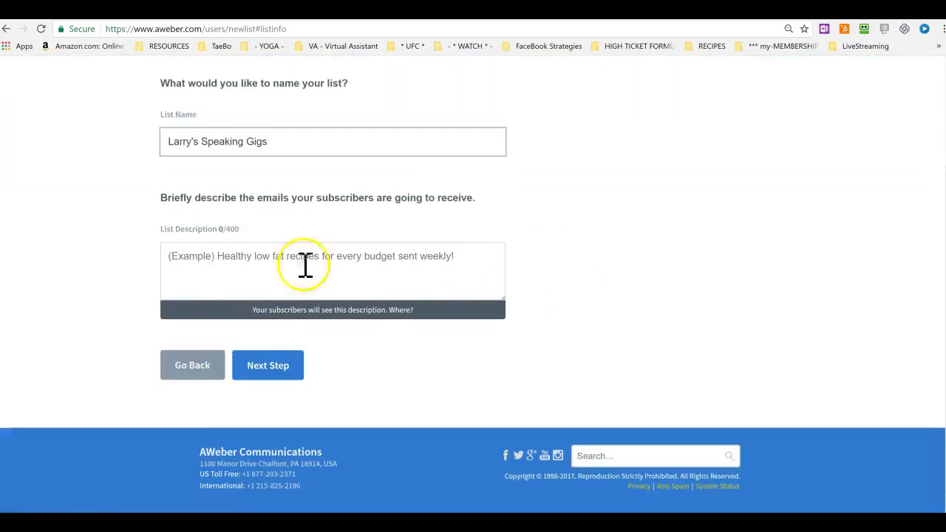
pyautogui.scroll(2, 332, 253)
pyautogui.click(254, 397)
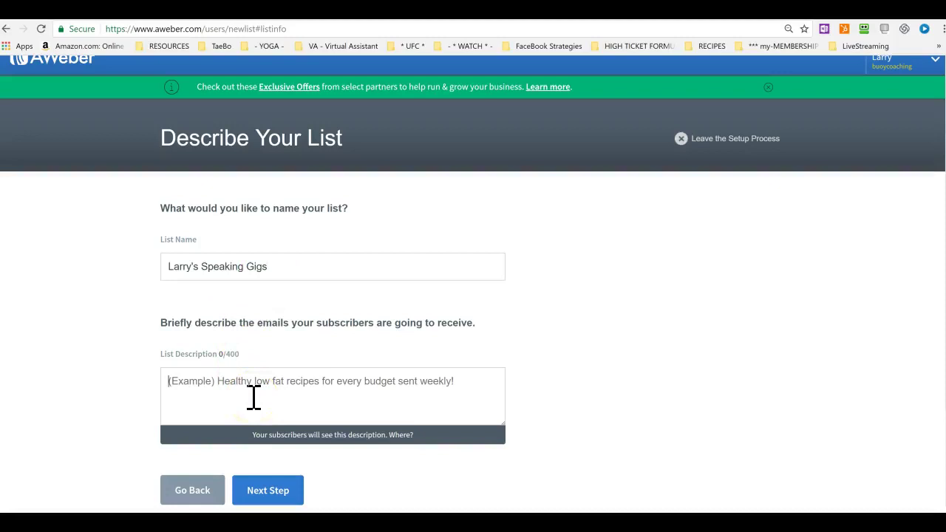
pyautogui.write('Get')
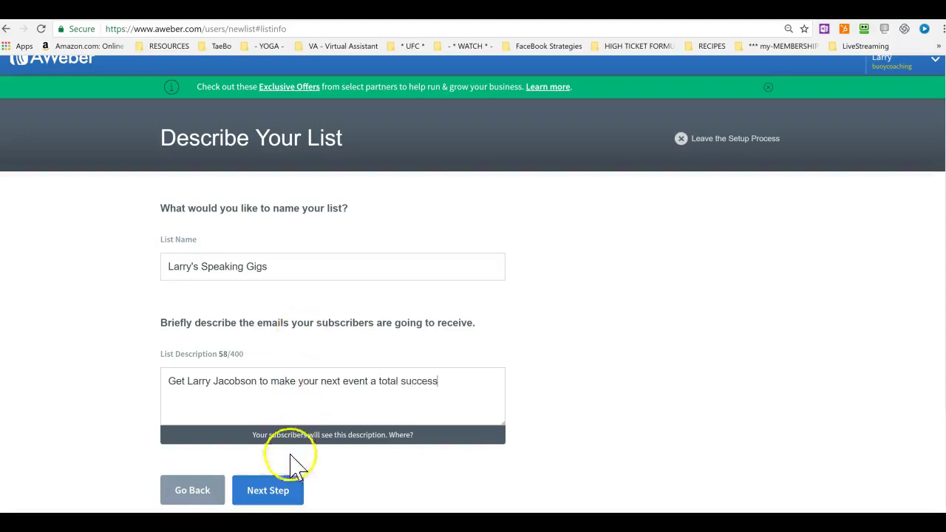
pyautogui.click(270, 492)
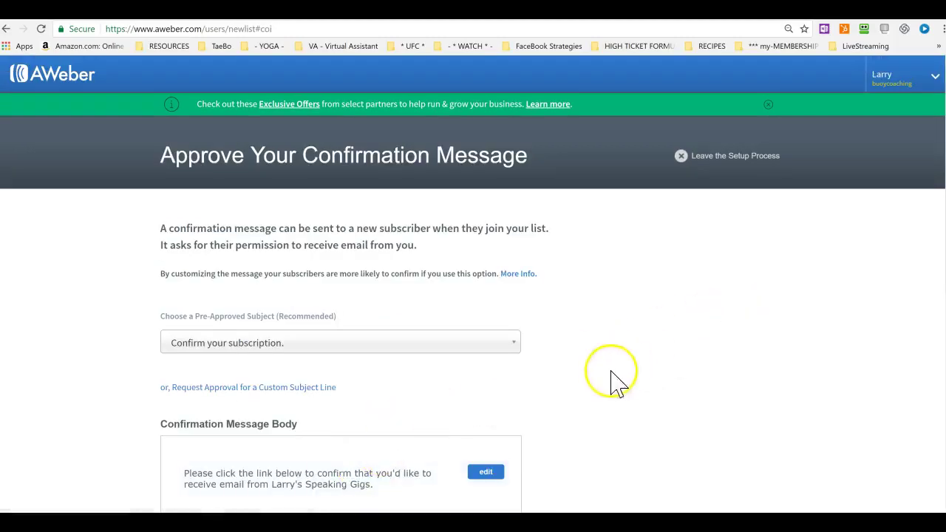
# - Approve the default confirmation message with the subject "Confirm your subscription." and create the list
pyautogui.scroll(-3, 613, 380)
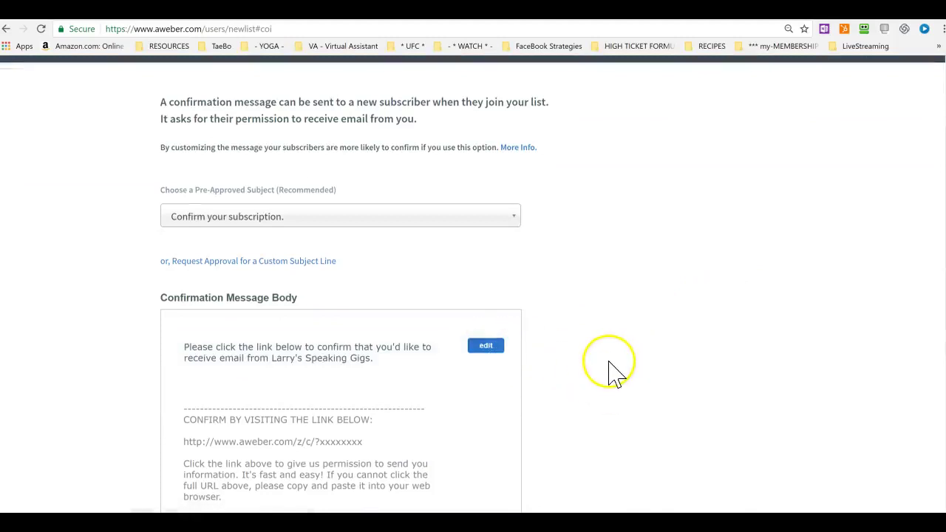
pyautogui.scroll(-2, 613, 370)
pyautogui.scroll(-3, 610, 347)
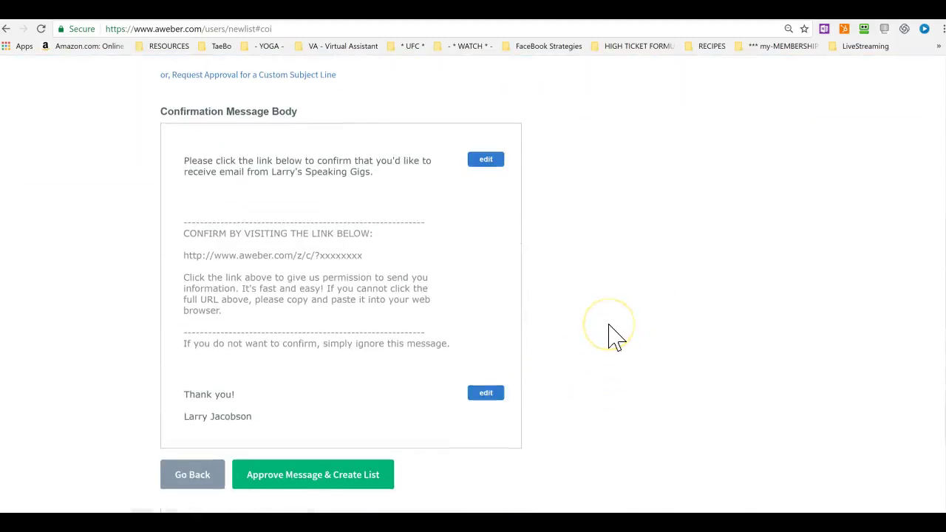
pyautogui.scroll(-2, 616, 338)
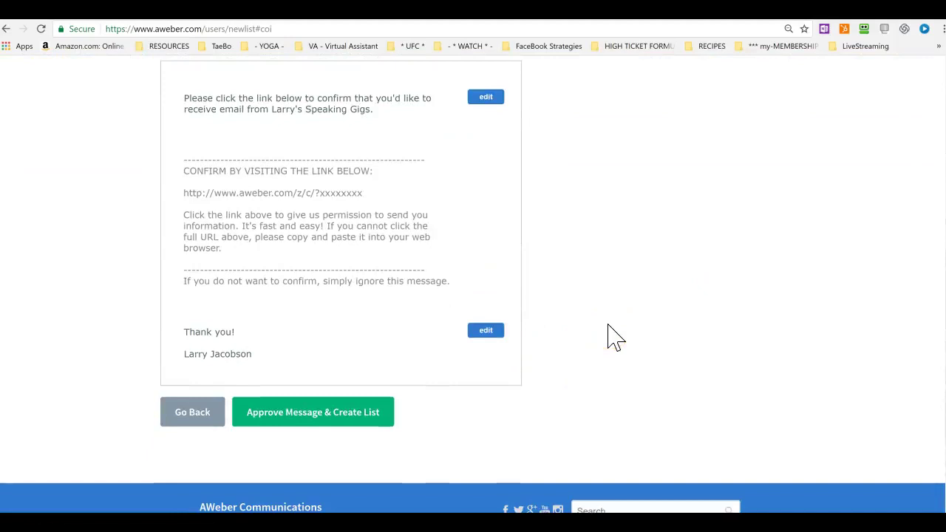
pyautogui.click(356, 421)
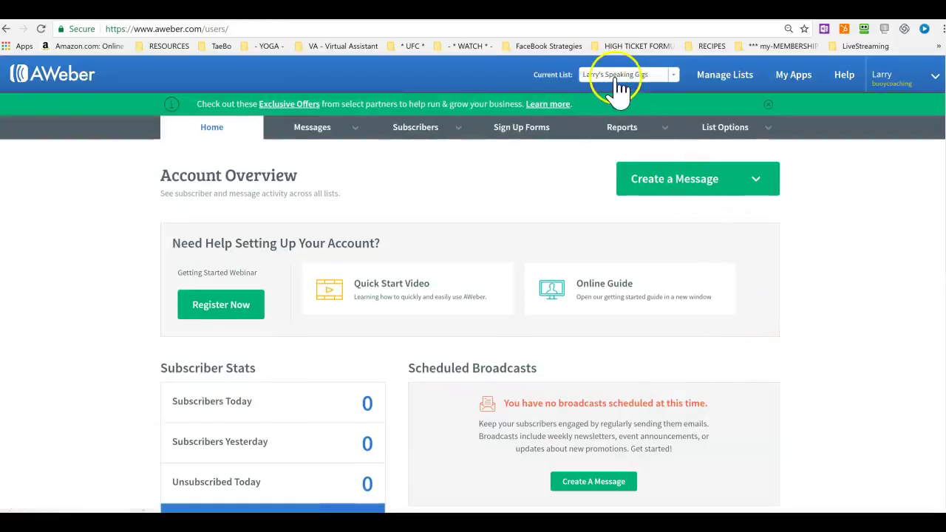
# - Switch the current list to Sail Into Retirement
pyautogui.click(673, 77)
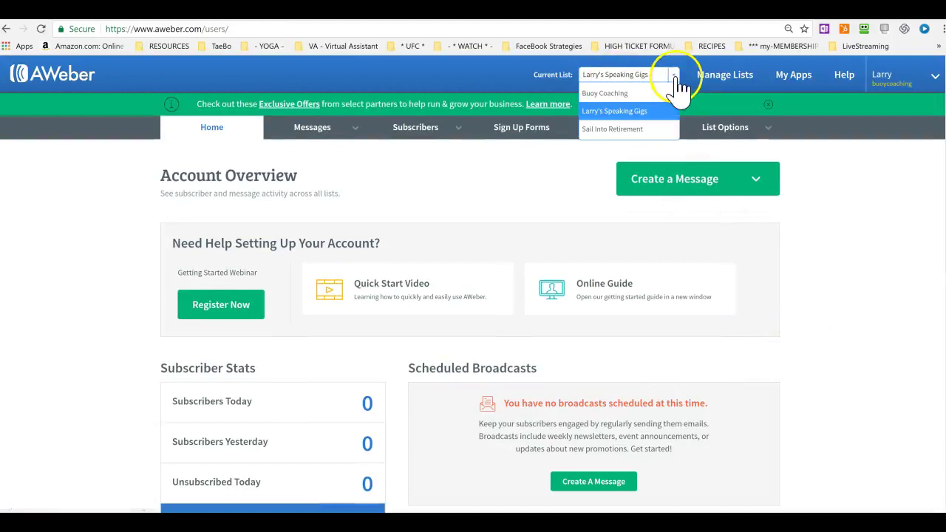
pyautogui.click(632, 129)
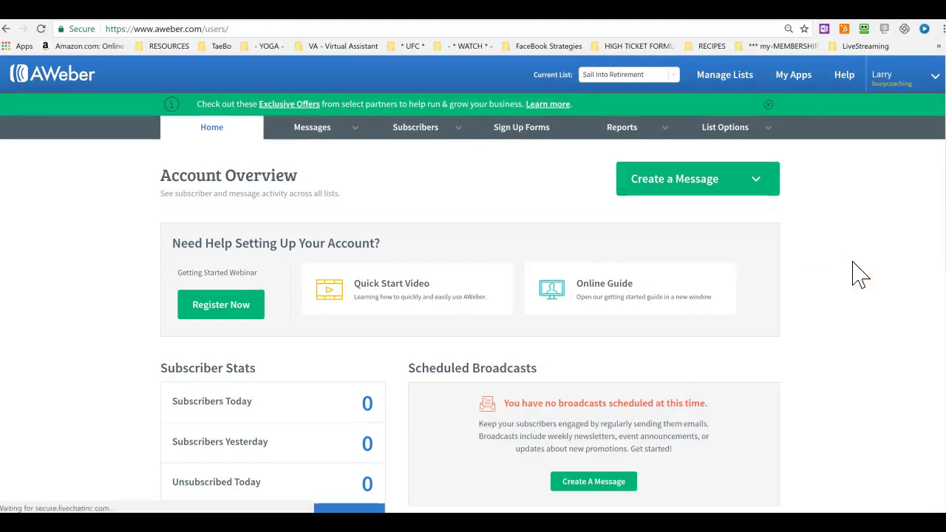
pyautogui.scroll(-1, 860, 275)
pyautogui.scroll(1, 857, 269)
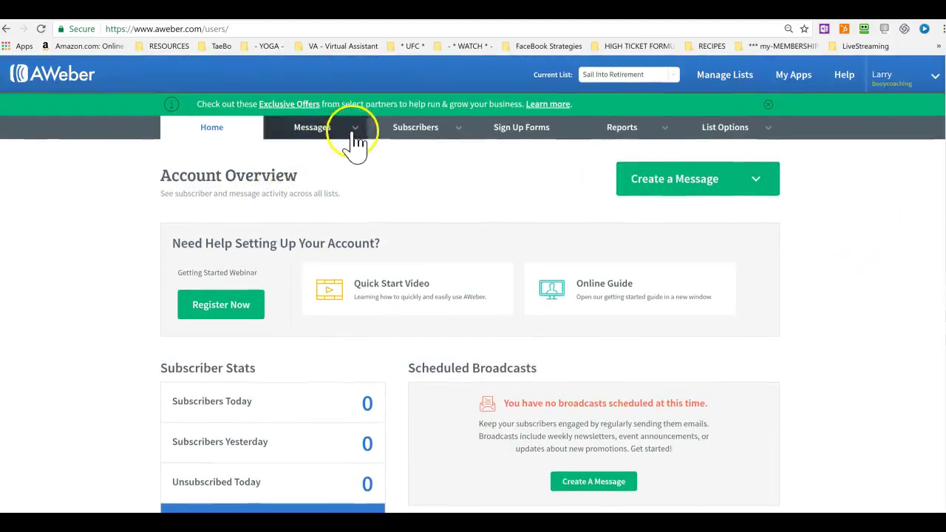
# - Create a new campaign named "Sail Into Retirement" for the current list
pyautogui.click(353, 139)
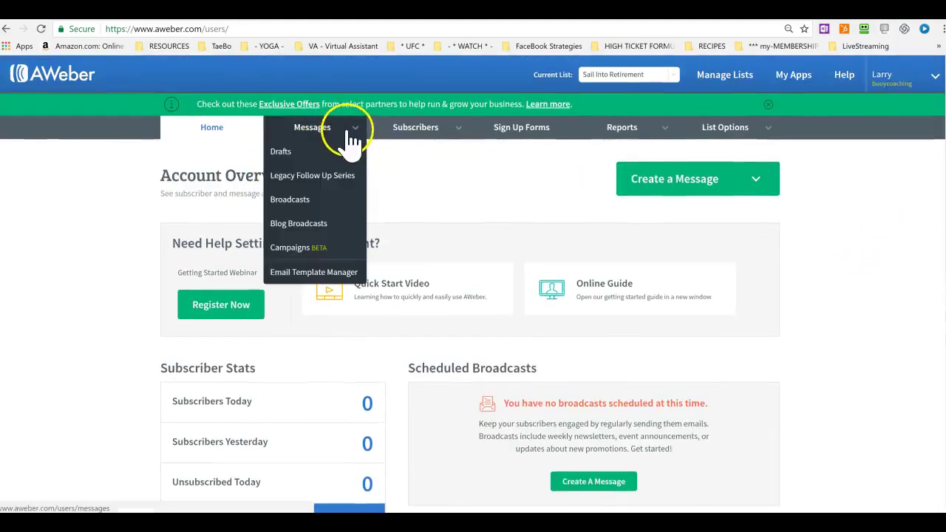
pyautogui.click(311, 251)
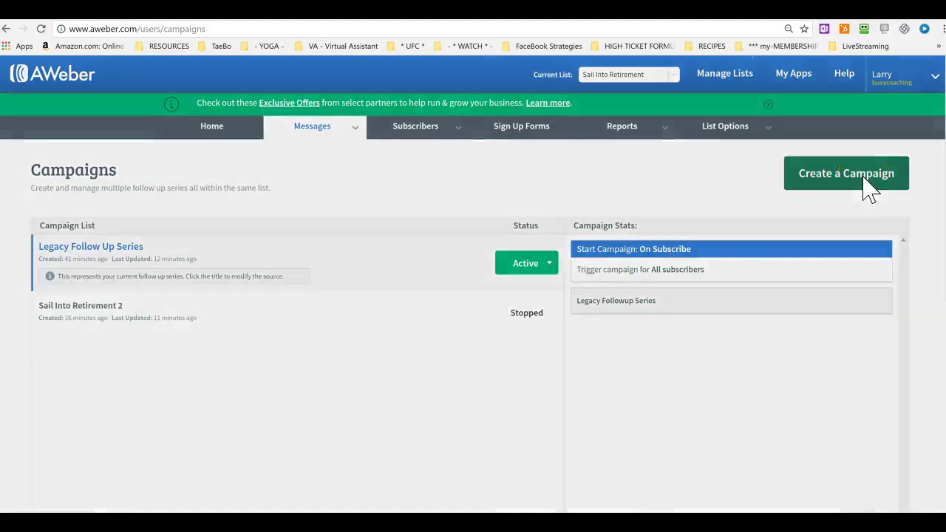
pyautogui.click(866, 186)
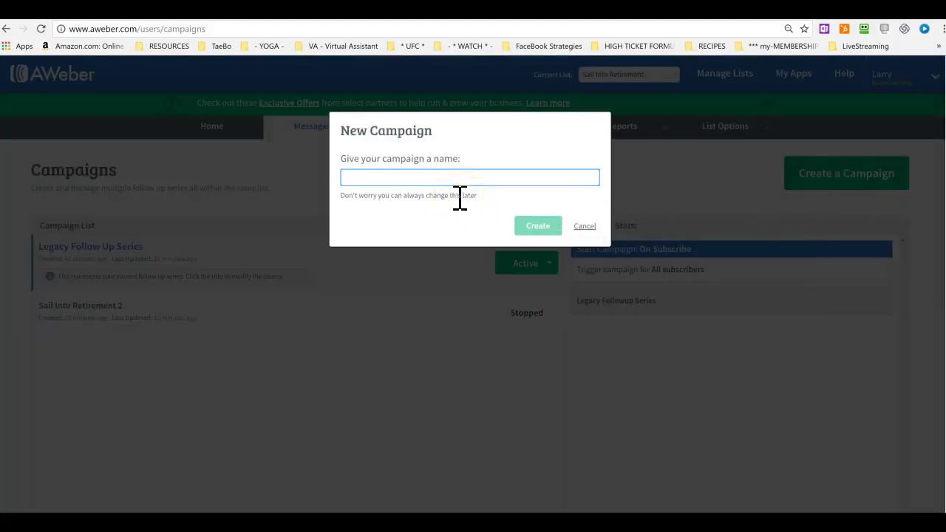
pyautogui.write('Sail Into Retirement')
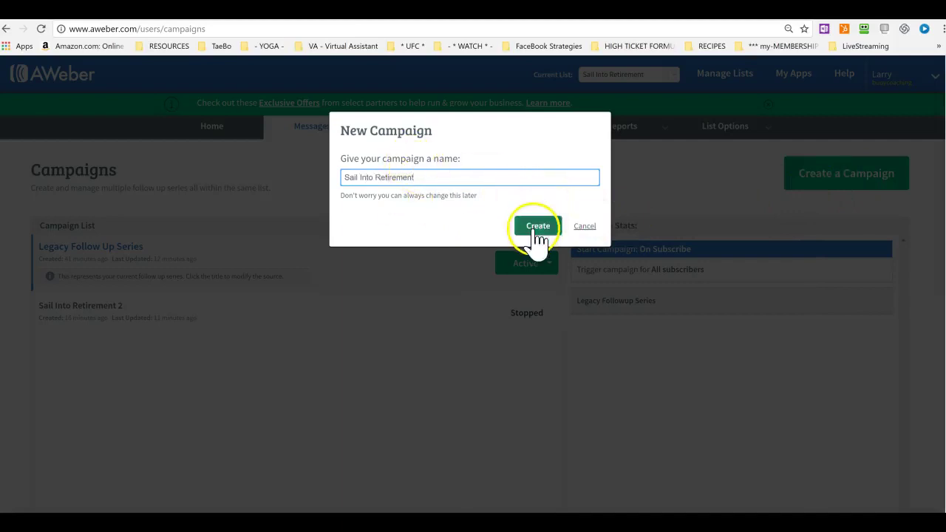
pyautogui.click(535, 230)
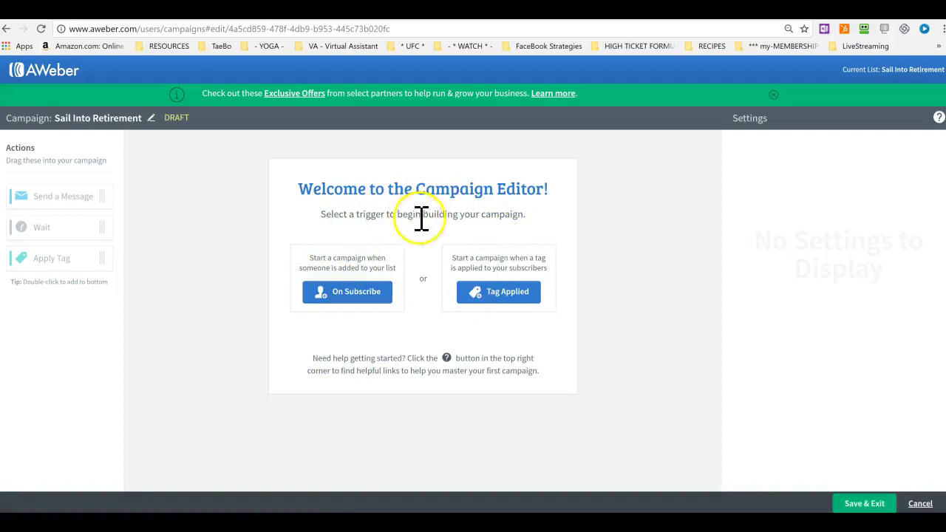
# - Start the campaign with the On Subscribe trigger and add a Send a Message action below it
pyautogui.click(347, 296)
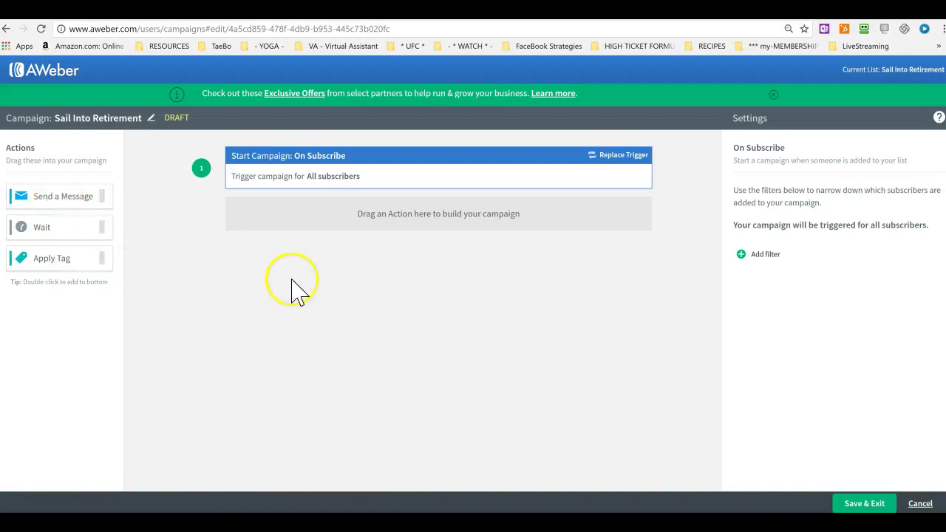
pyautogui.moveTo(64, 197); pyautogui.dragTo(406, 217)
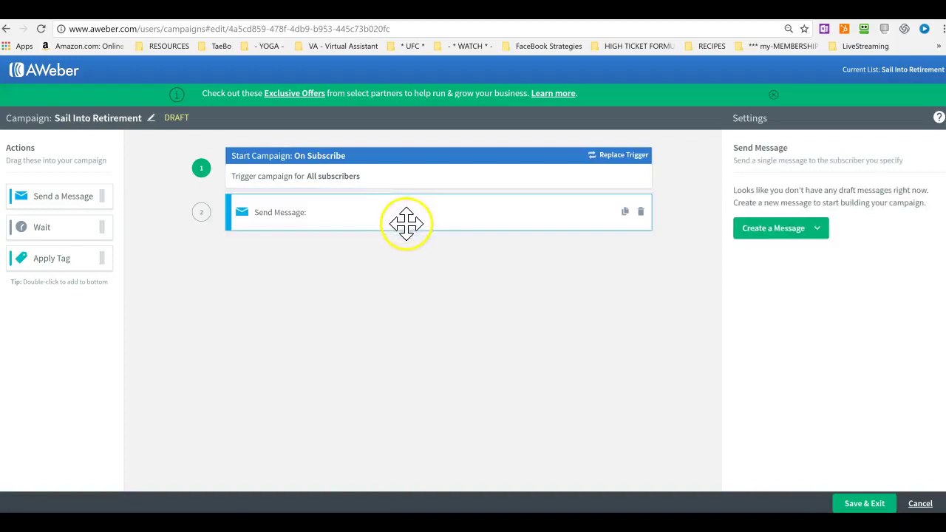
# - Create the campaign's message with the Drag & Drop Email Builder and give it the subject "Welcome to Sail Into Retirement!"
pyautogui.click(762, 229)
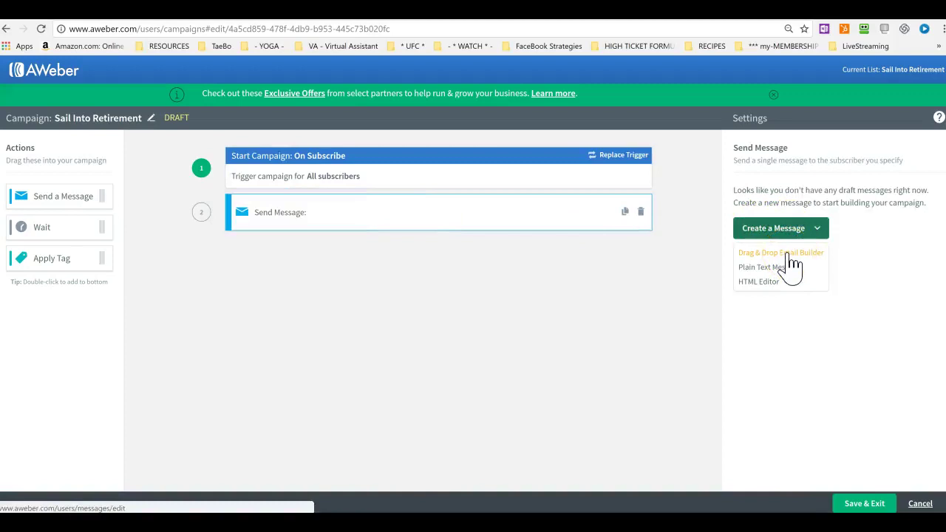
pyautogui.click(790, 255)
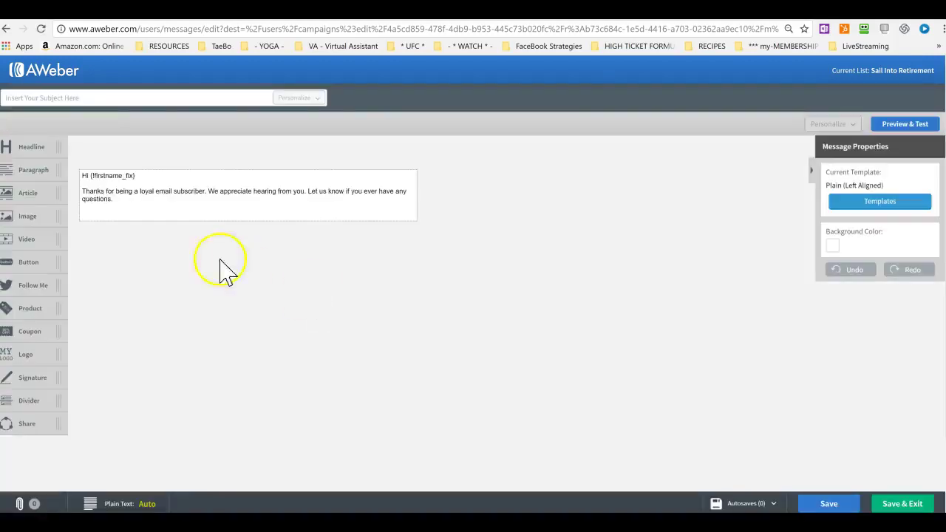
pyautogui.click(67, 97)
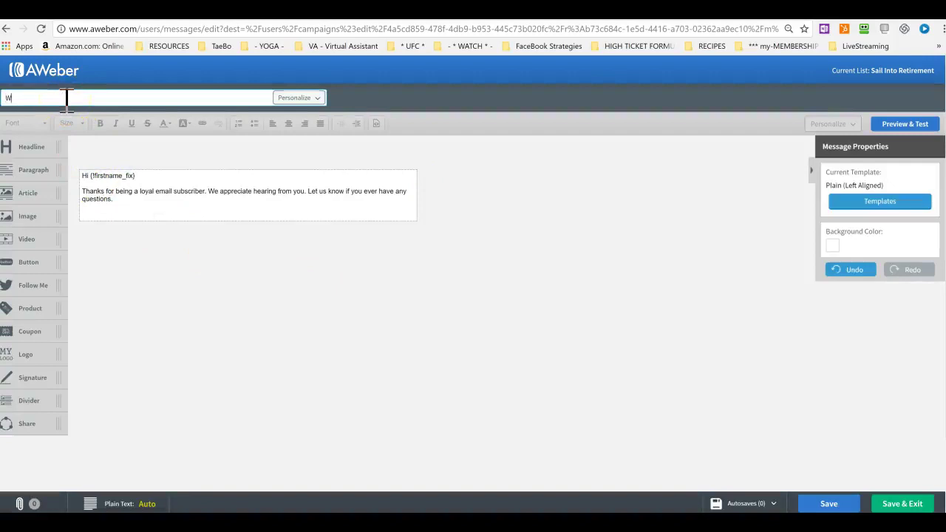
pyautogui.write('Welcome to Sail Into Retirement!')
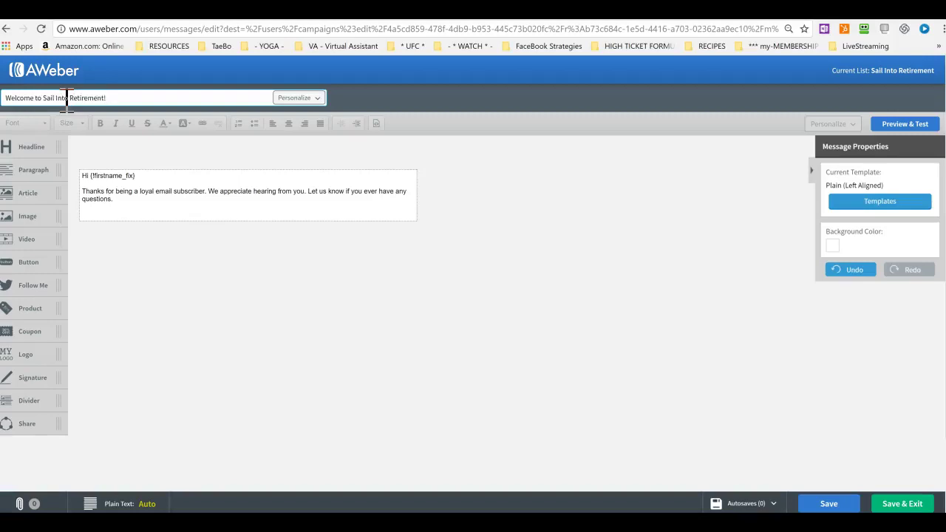
# - Add an image block directly below the greeting text, removing the extra blank lines at the end of that text
pyautogui.click(135, 209)
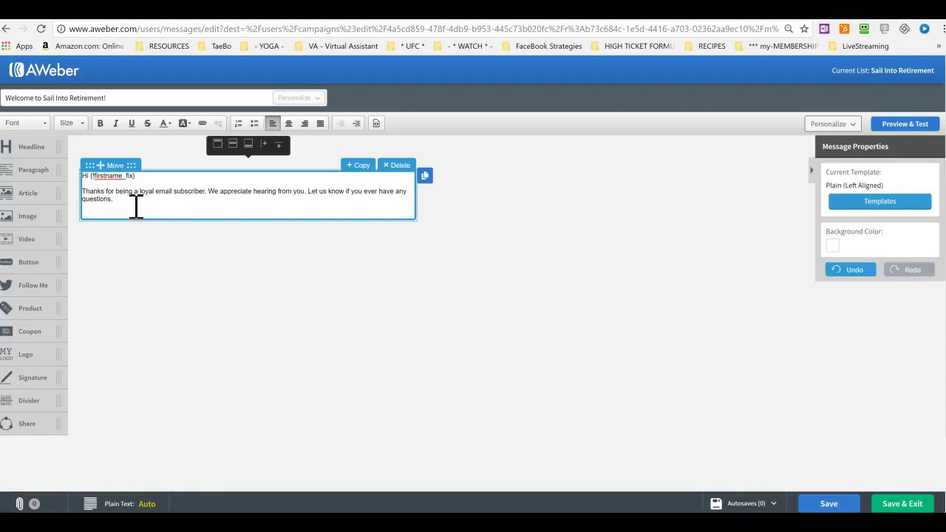
pyautogui.press('Return')
pyautogui.press('Return')
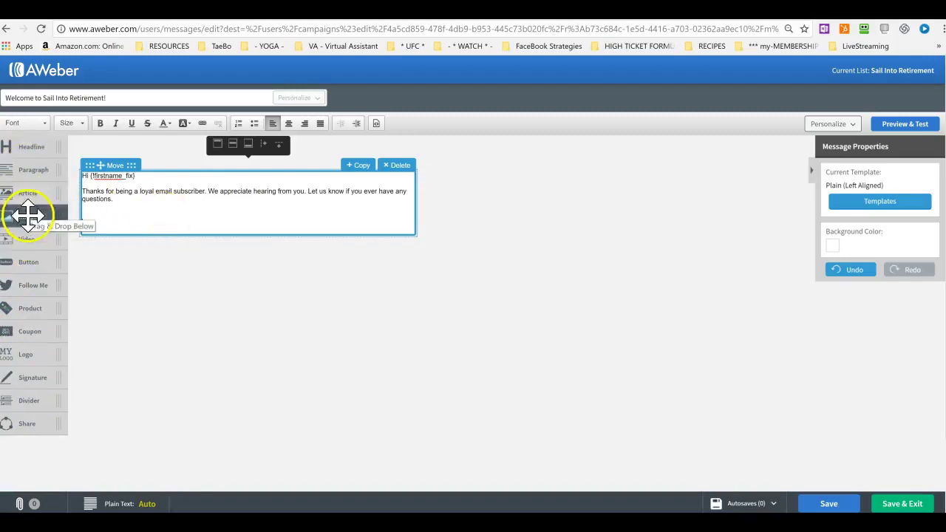
pyautogui.moveTo(28, 214); pyautogui.dragTo(135, 249)
pyautogui.click(170, 218)
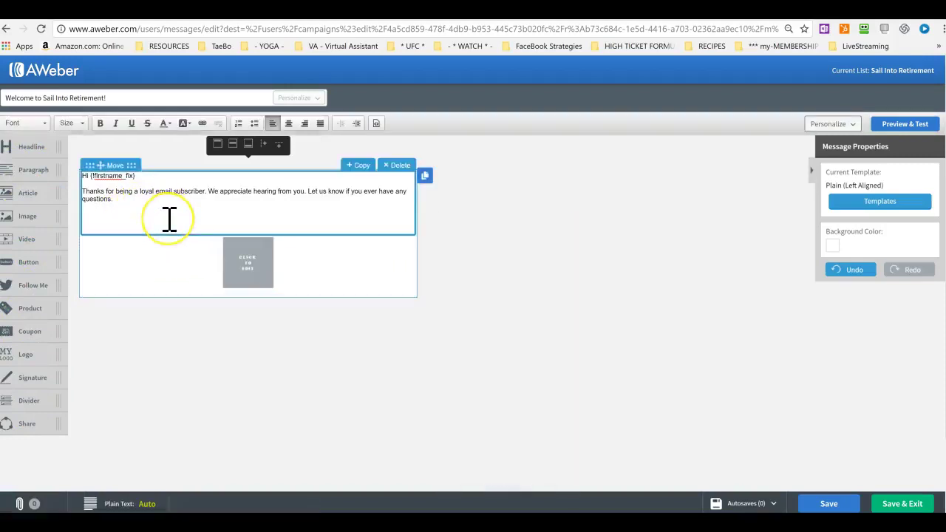
pyautogui.press('BackSpace')
pyautogui.press('BackSpace')
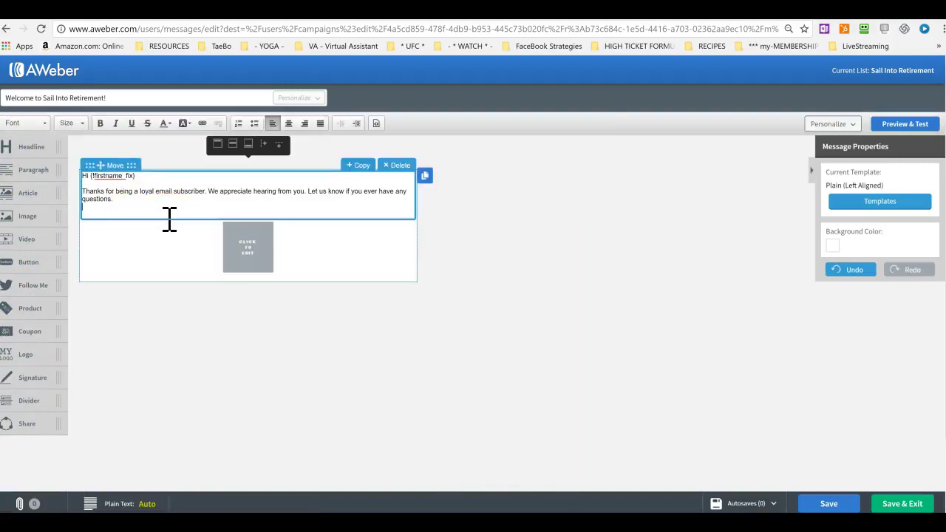
# - Fill the empty image block with the stock gallery photo of an open laptop on a wooden desk beside a plant
pyautogui.click(264, 267)
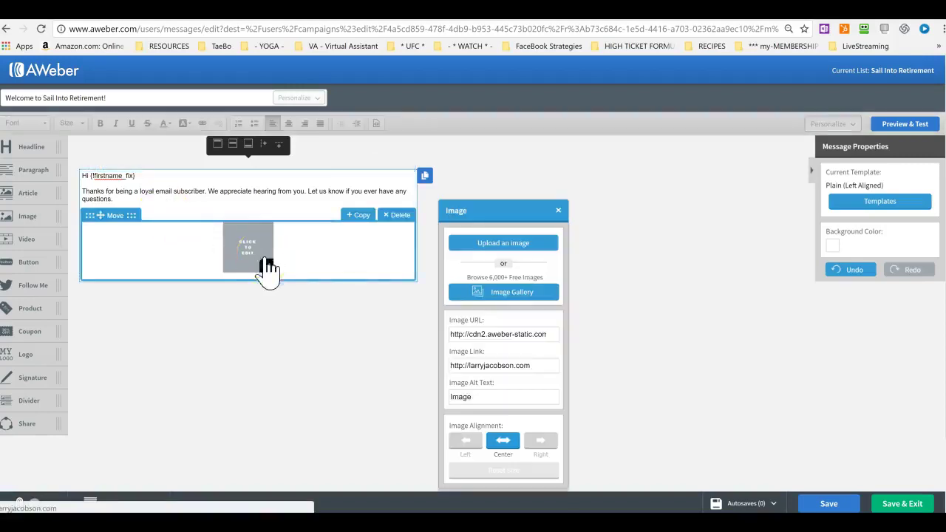
pyautogui.click(517, 296)
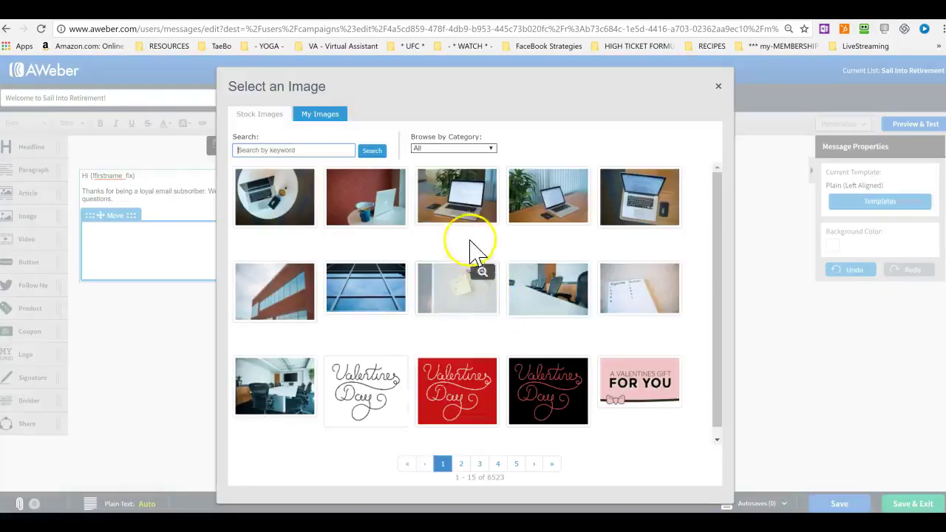
pyautogui.click(468, 206)
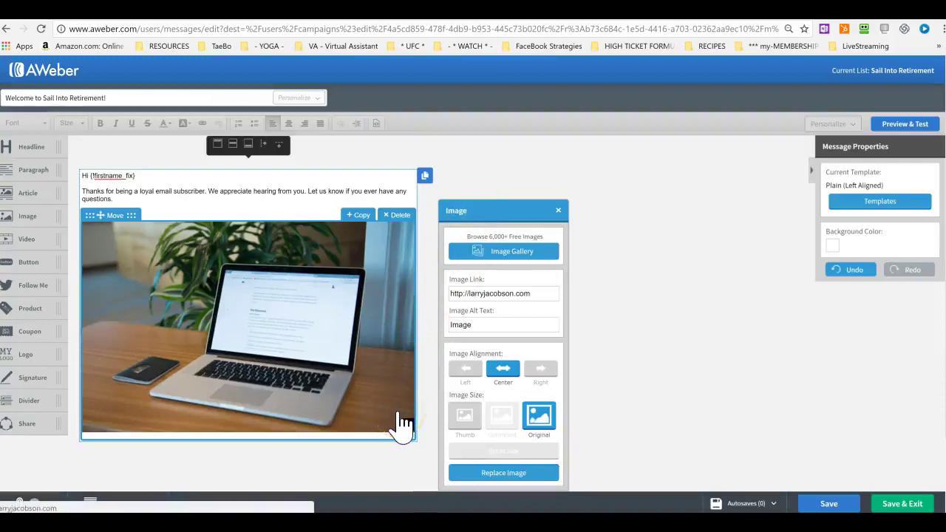
# - Shrink the laptop photo proportionally to roughly three quarters of the message width
pyautogui.moveTo(403, 425); pyautogui.dragTo(368, 357)
pyautogui.scroll(-1, 313, 329)
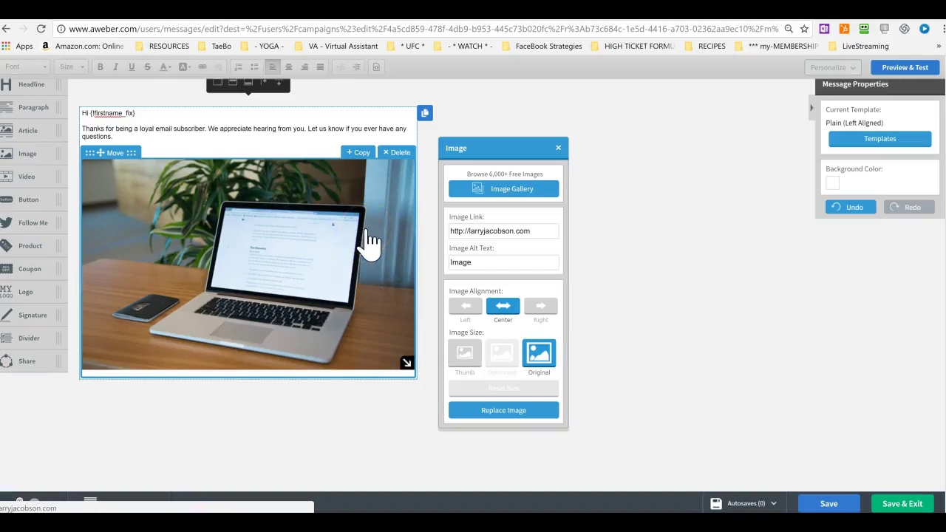
pyautogui.moveTo(405, 360); pyautogui.dragTo(371, 313)
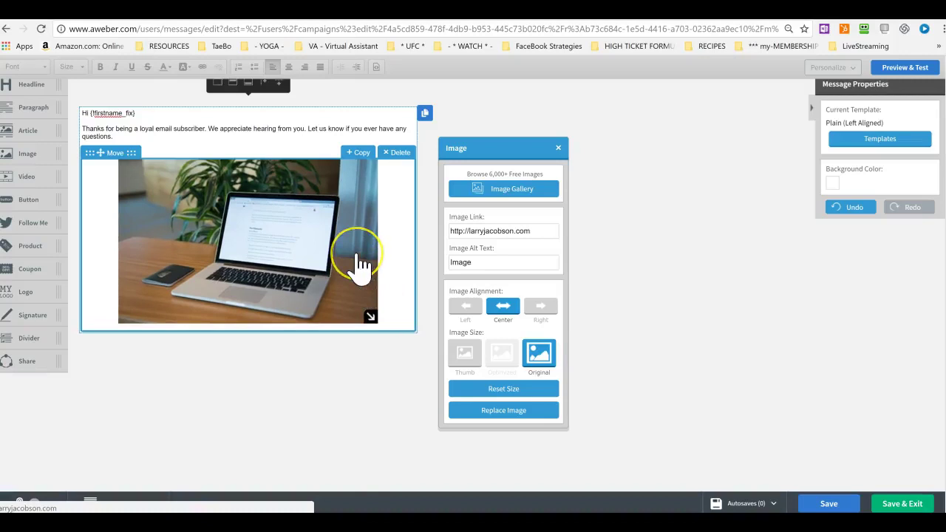
pyautogui.scroll(2, 362, 279)
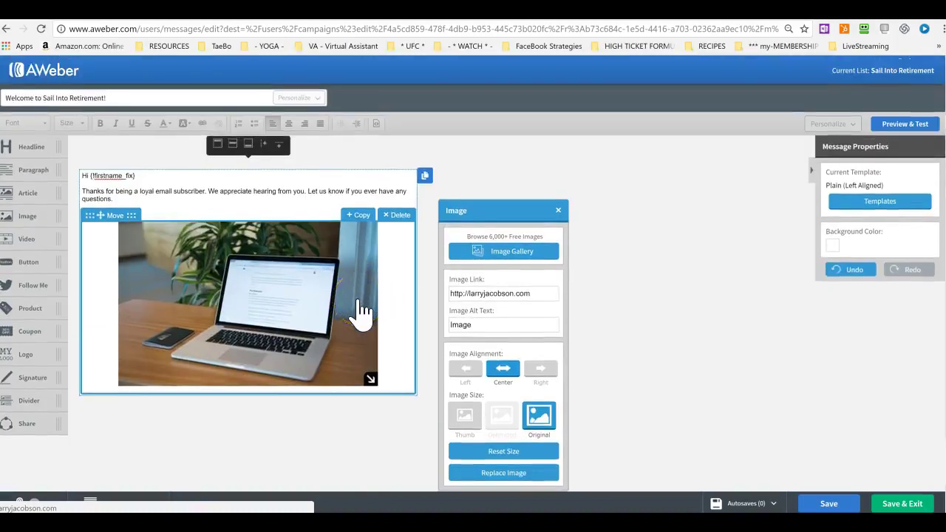
# - Try left and right alignment for the laptop photo and return it to center alignment
pyautogui.click(464, 374)
pyautogui.click(502, 375)
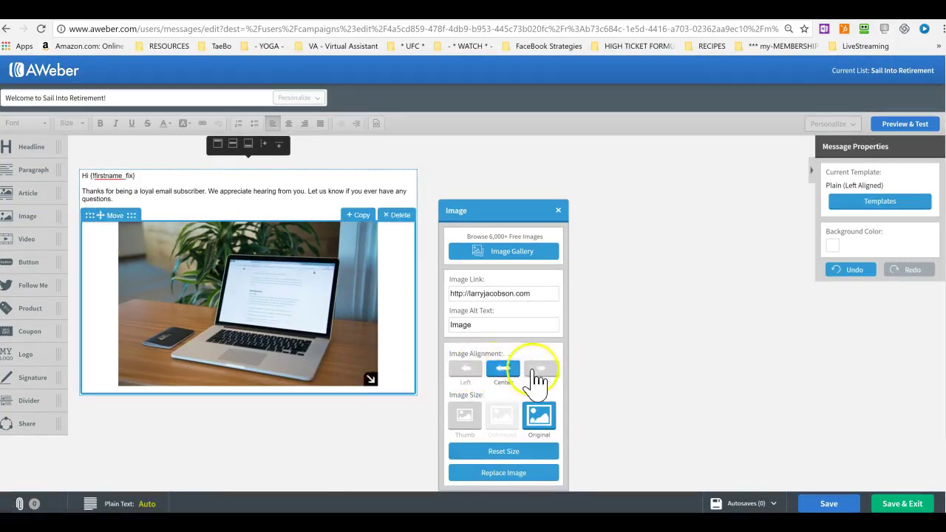
pyautogui.click(543, 377)
pyautogui.click(503, 373)
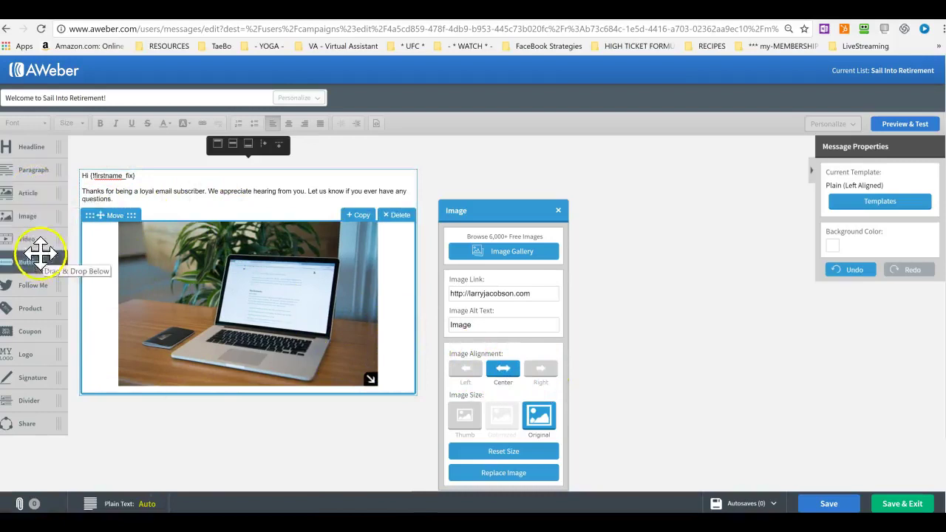
# - Add a paragraph block below the laptop photo containing the filler lines "kasjdfljaslkjfdlk", "lsdjflasjf" and "lasdkjf"
pyautogui.moveTo(33, 170); pyautogui.dragTo(170, 416)
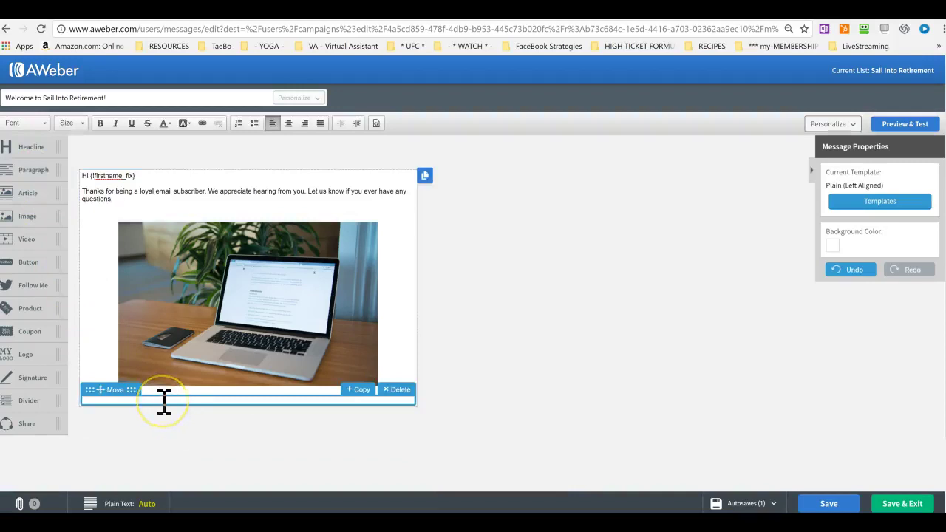
pyautogui.write('kasjdfljaslkjfdlk')
pyautogui.press('Return')
pyautogui.write('lsdjfl')
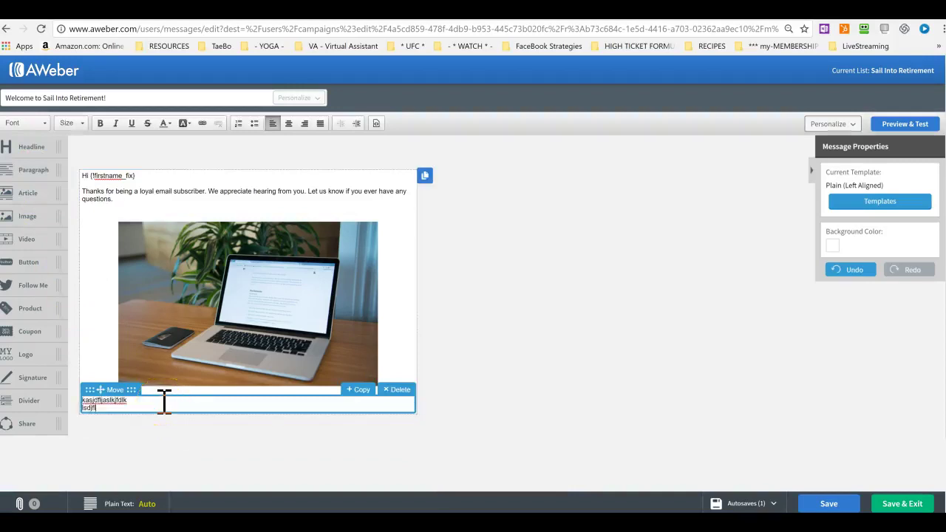
pyautogui.write('asjf')
pyautogui.press('Return')
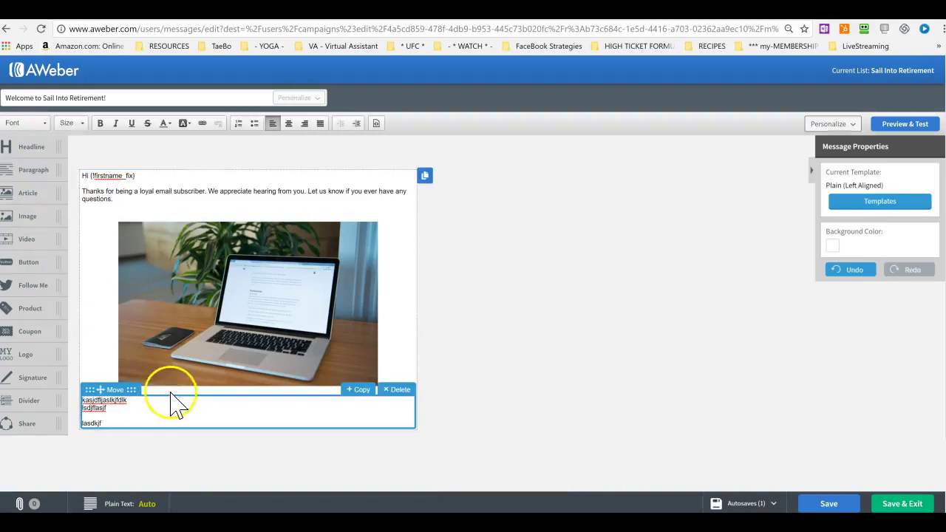
# - Try font sizes 15 and 28 on all the filler text below the photo
pyautogui.moveTo(106, 418); pyautogui.dragTo(84, 405)
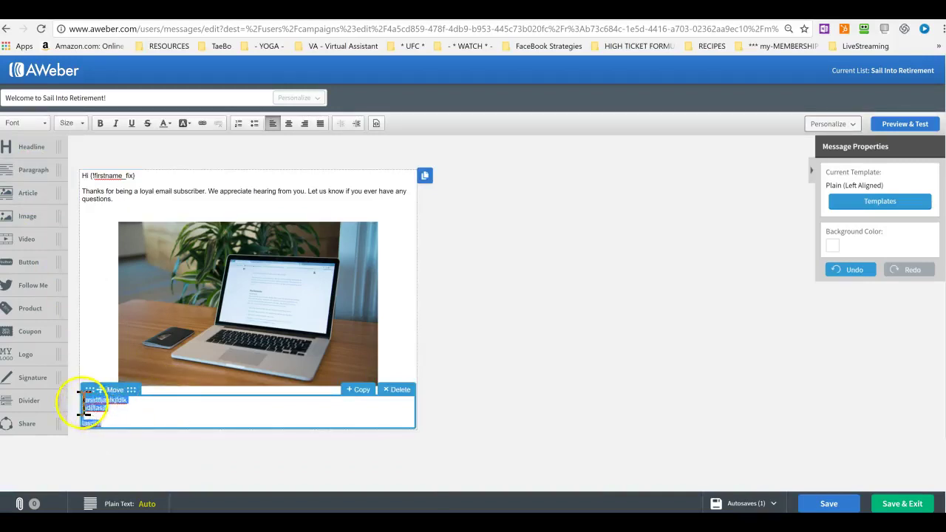
pyautogui.click(83, 126)
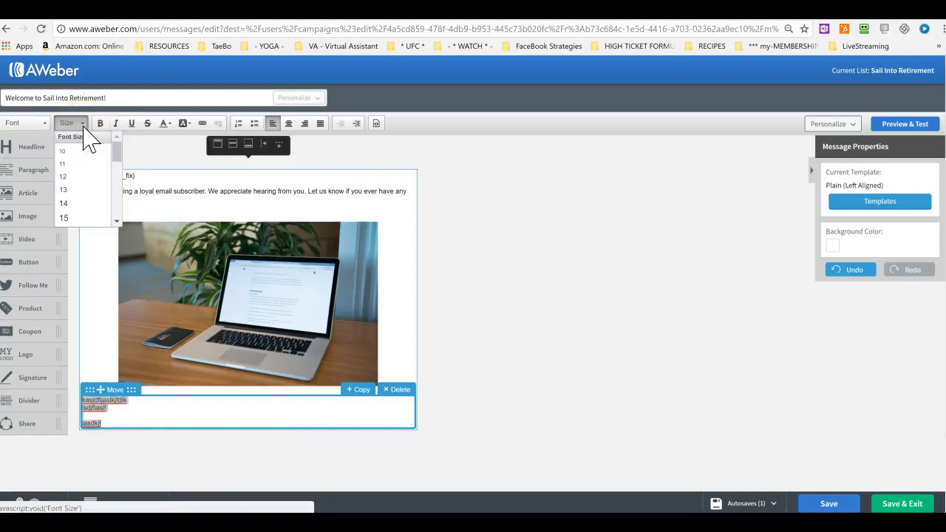
pyautogui.click(69, 218)
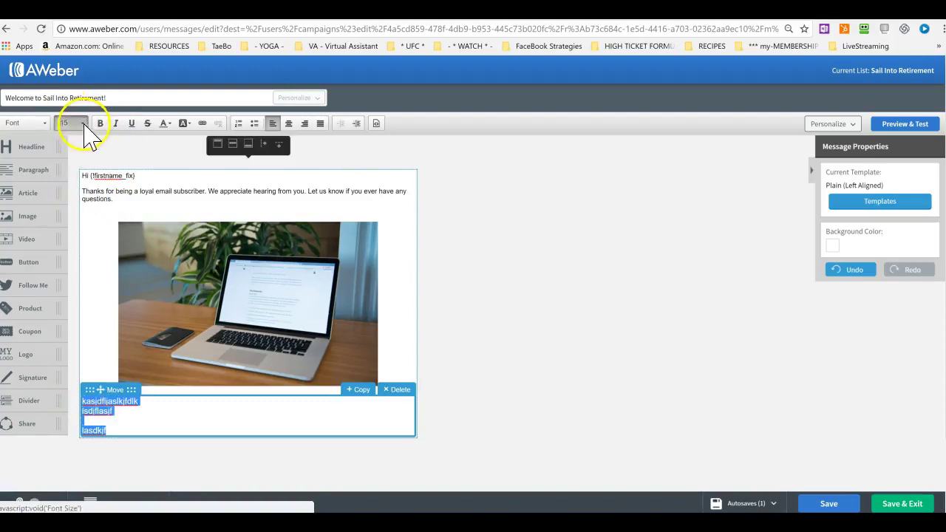
pyautogui.click(85, 133)
pyautogui.scroll(-3, 92, 185)
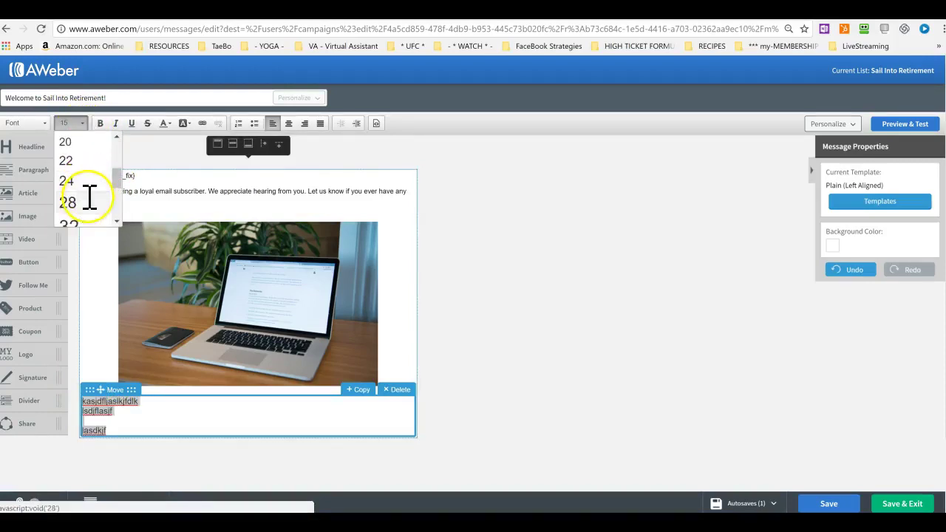
pyautogui.click(88, 199)
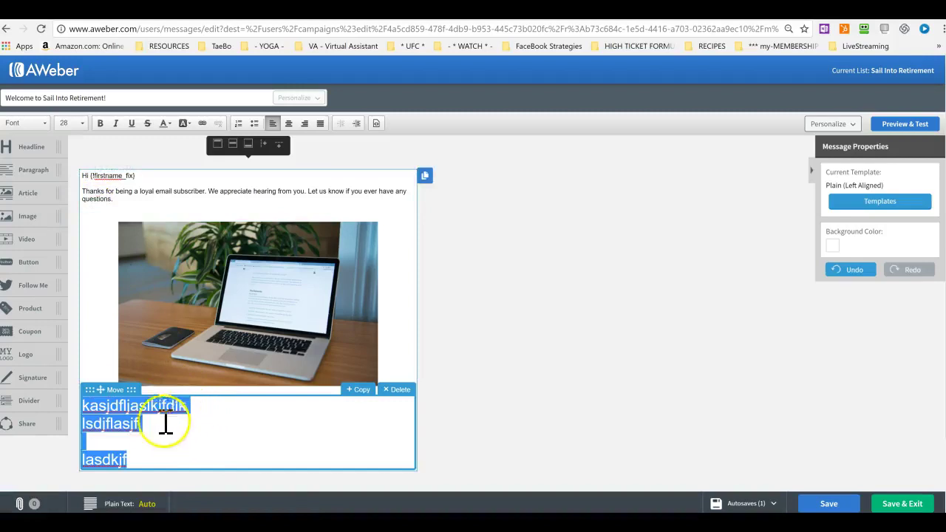
# - Set the font size of all the filler text below the photo to 16
pyautogui.click(128, 460)
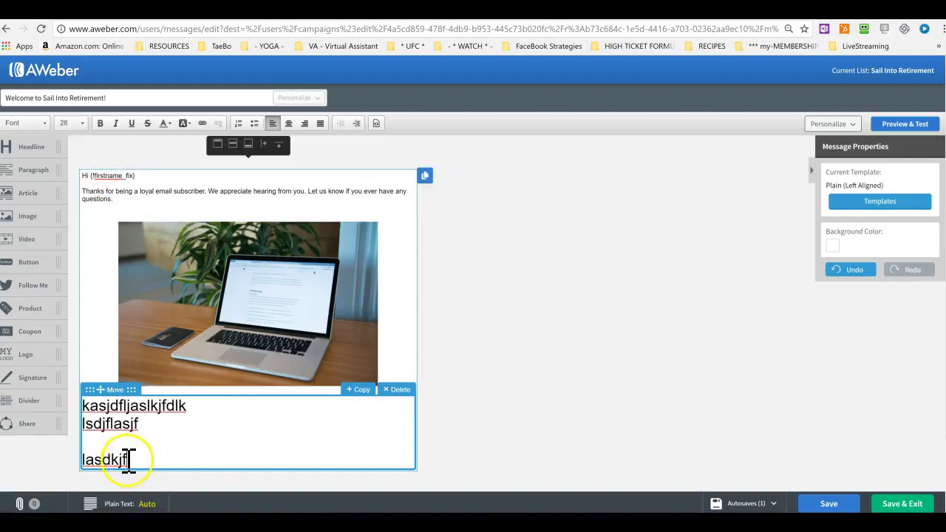
pyautogui.moveTo(128, 460); pyautogui.dragTo(82, 403)
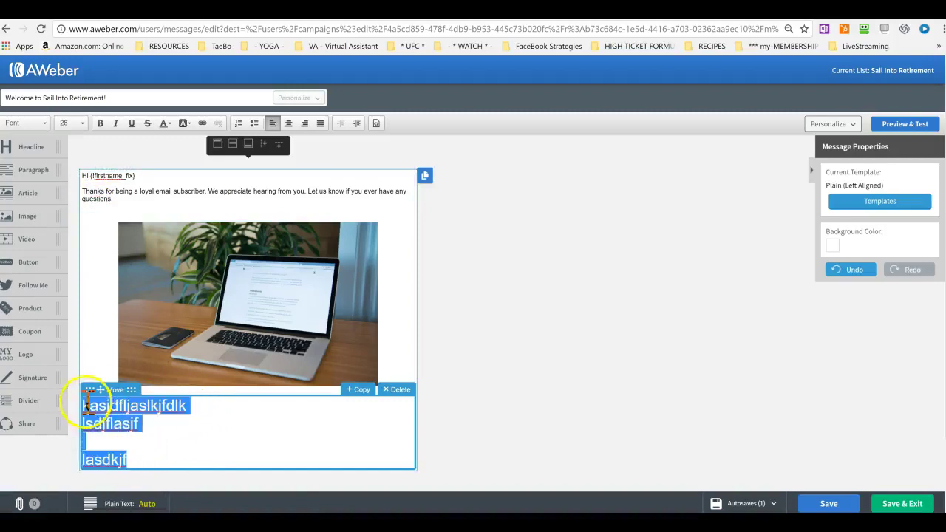
pyautogui.click(83, 123)
pyautogui.scroll(3, 96, 185)
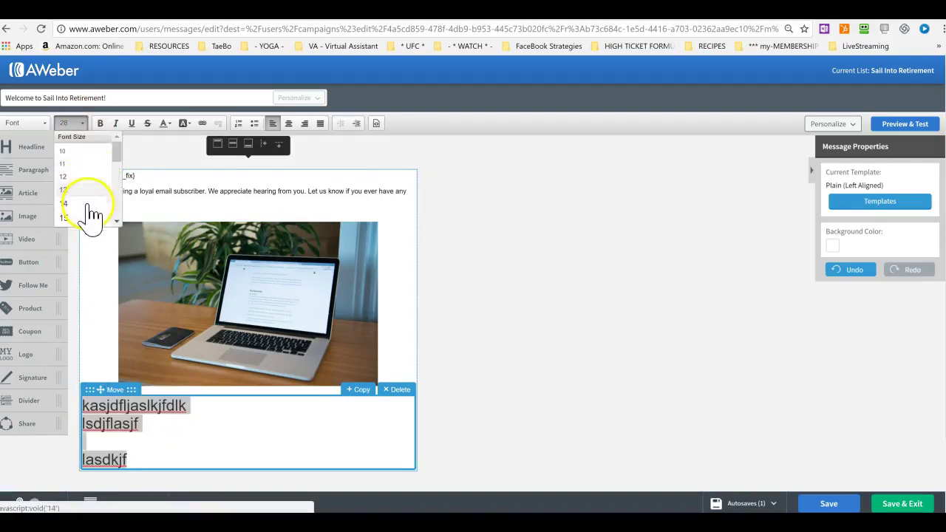
pyautogui.scroll(-2, 92, 214)
pyautogui.click(87, 172)
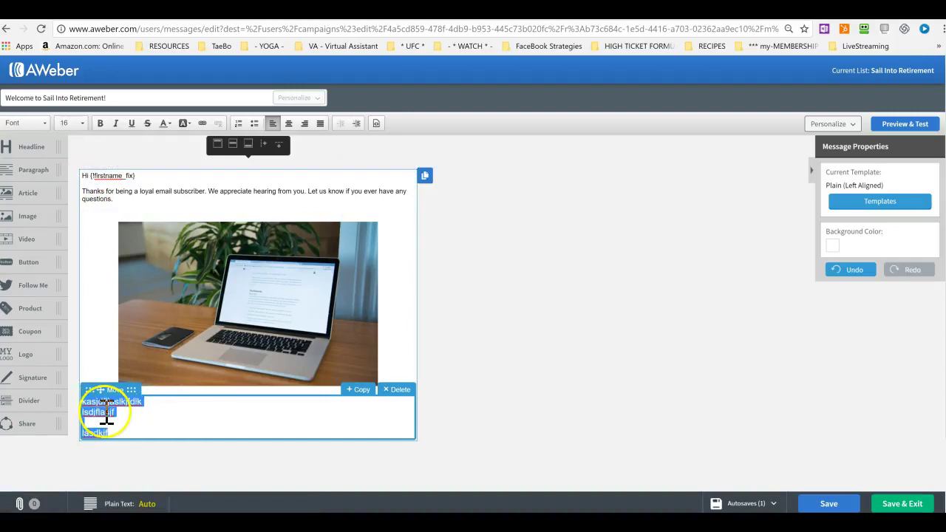
pyautogui.click(190, 185)
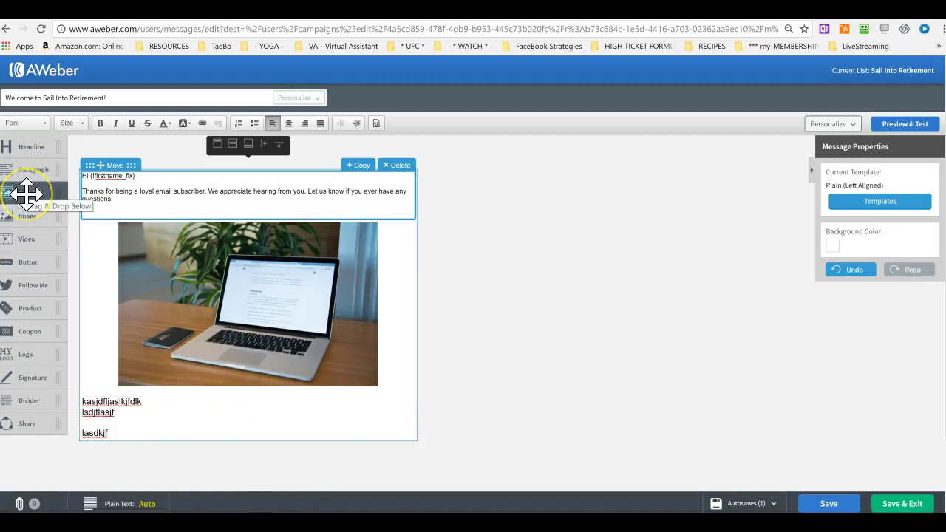
# - Add an article block below the filler paragraph and delete its sample headline
pyautogui.moveTo(26, 193); pyautogui.dragTo(158, 448)
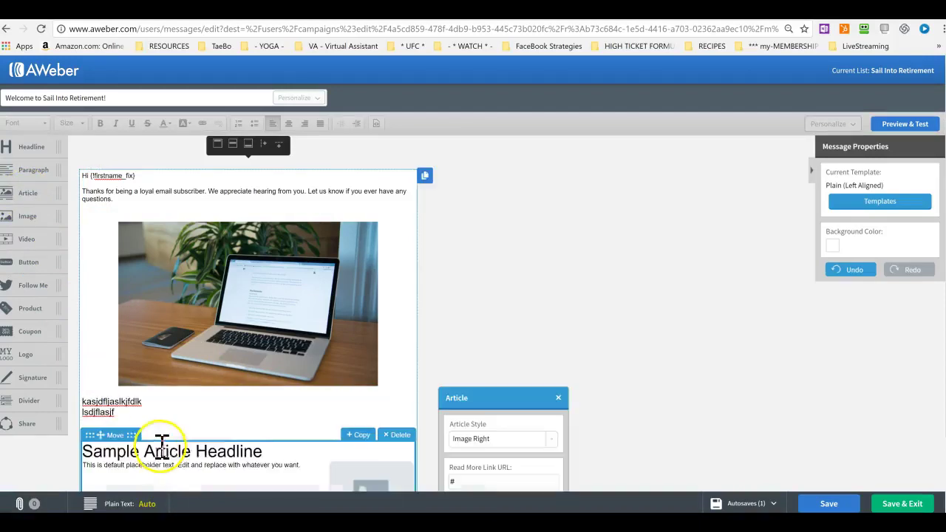
pyautogui.scroll(-2, 306, 348)
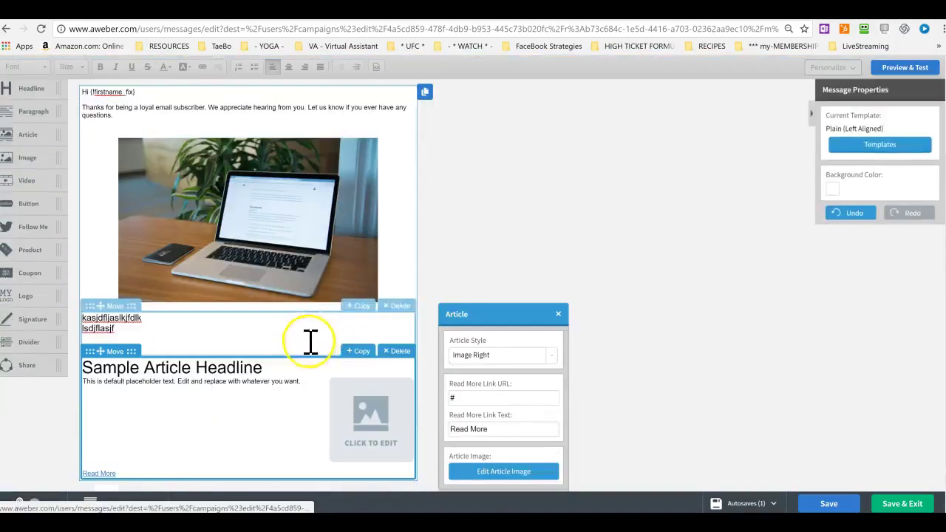
pyautogui.tripleClick(157, 371)
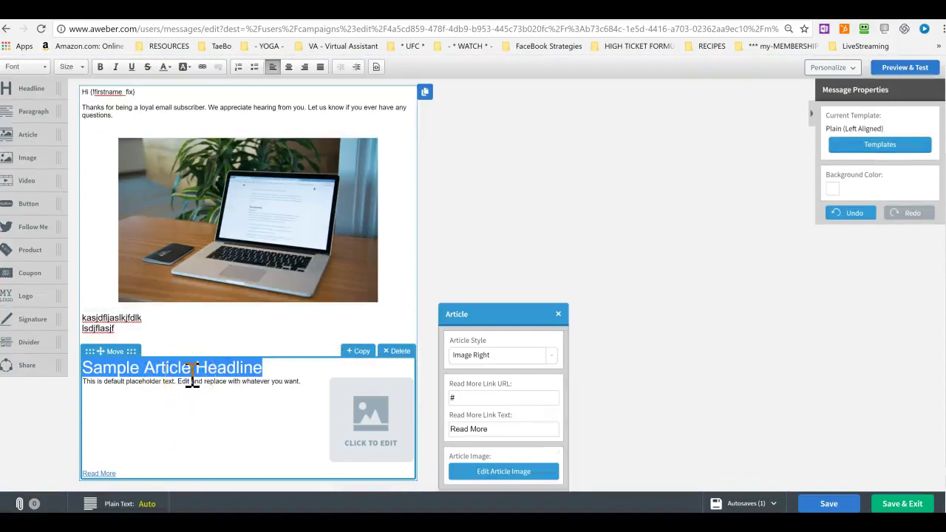
pyautogui.press('BackSpace')
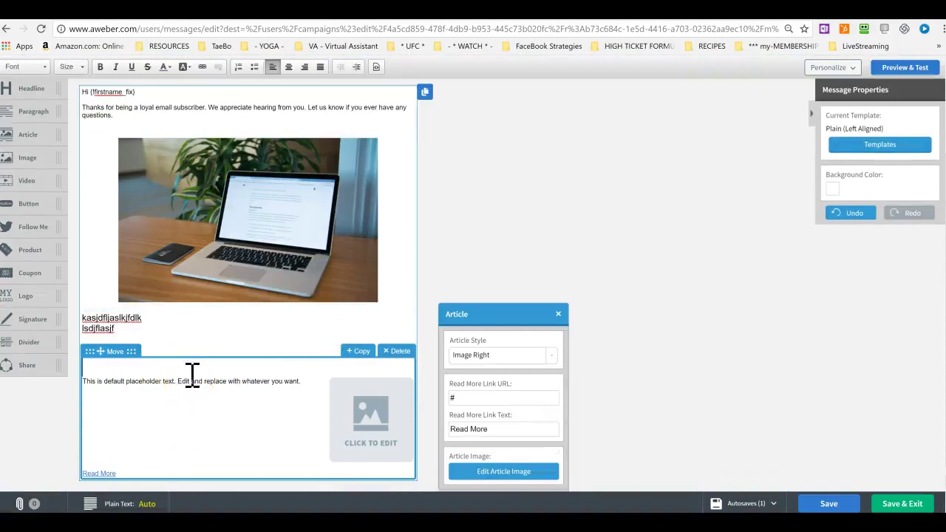
# - Upload the picture of the woman with goggles from the Pictures folder into the article block's image placeholder
pyautogui.click(371, 431)
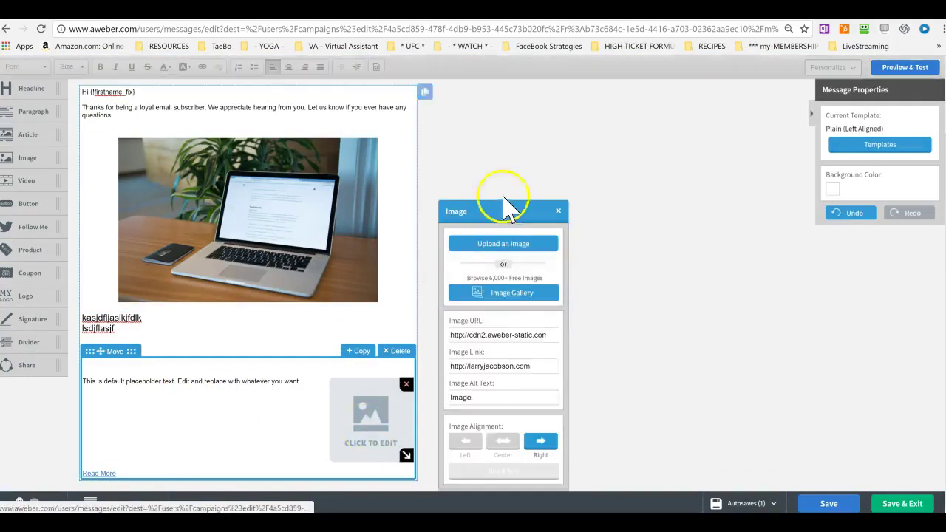
pyautogui.click(521, 247)
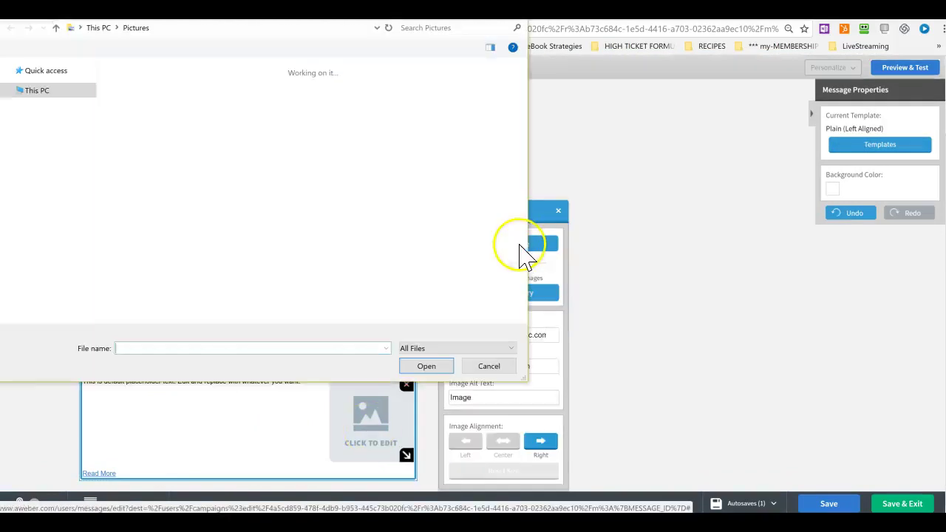
pyautogui.click(484, 148)
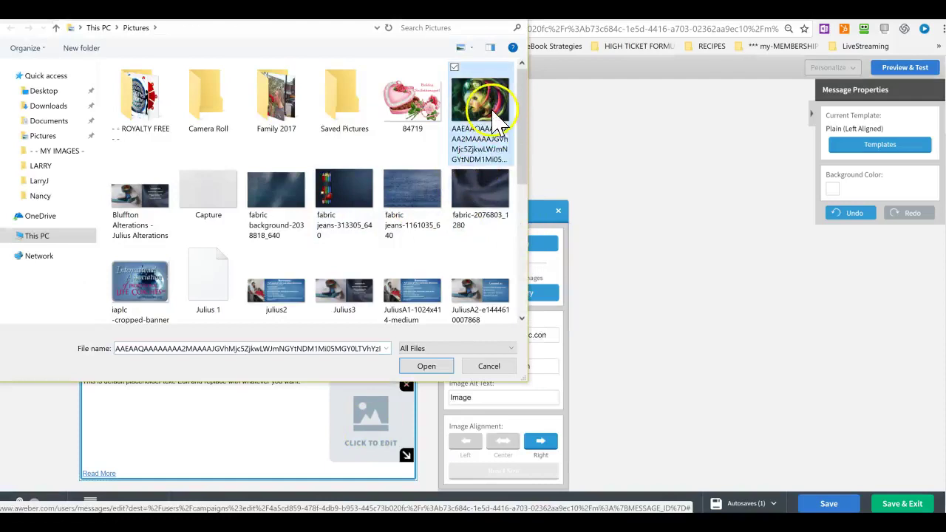
pyautogui.click(427, 368)
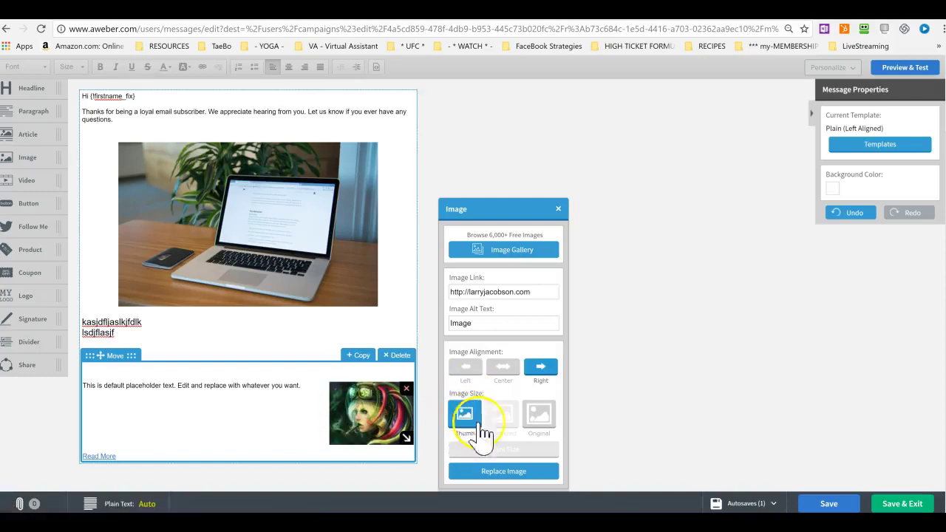
# - Try the Original and Thumb sizes on the article image, enlarge it to about 252 x 188, and shrink it again
pyautogui.click(540, 416)
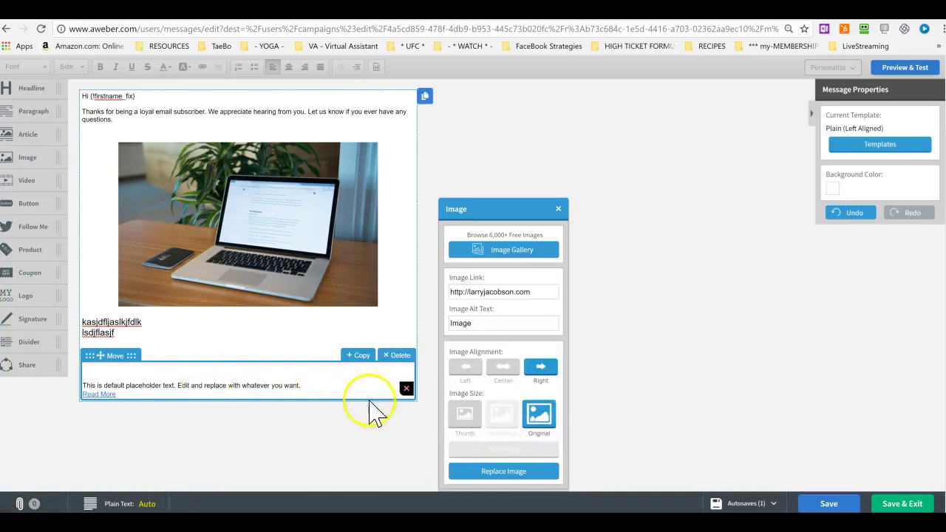
pyautogui.click(461, 424)
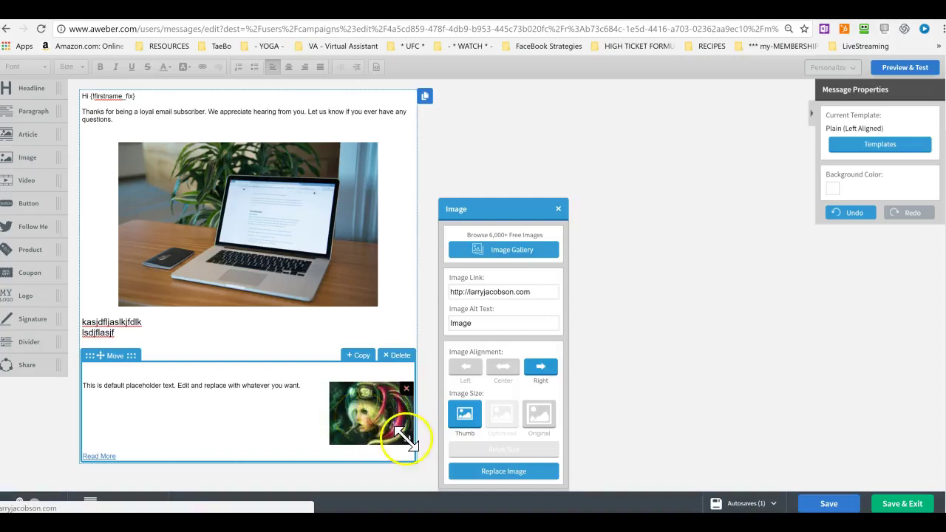
pyautogui.moveTo(407, 439); pyautogui.dragTo(418, 490)
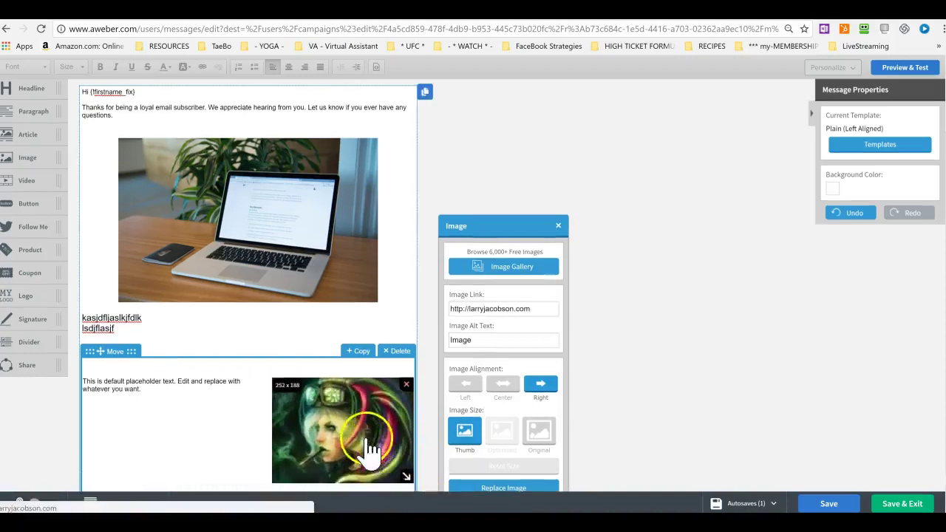
pyautogui.moveTo(370, 448); pyautogui.dragTo(371, 444)
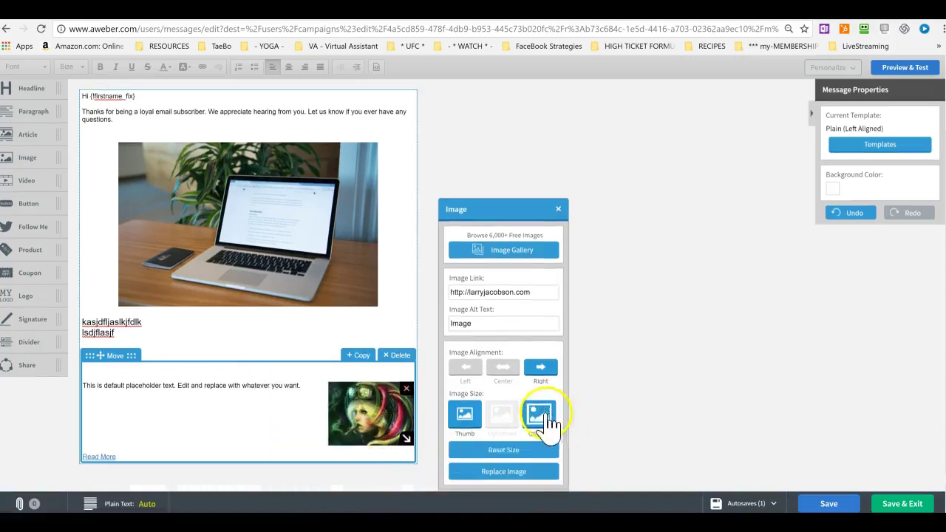
# - Set the article image to Original size and scale it down to slightly more than half the block's width
pyautogui.click(545, 418)
pyautogui.scroll(-1, 354, 408)
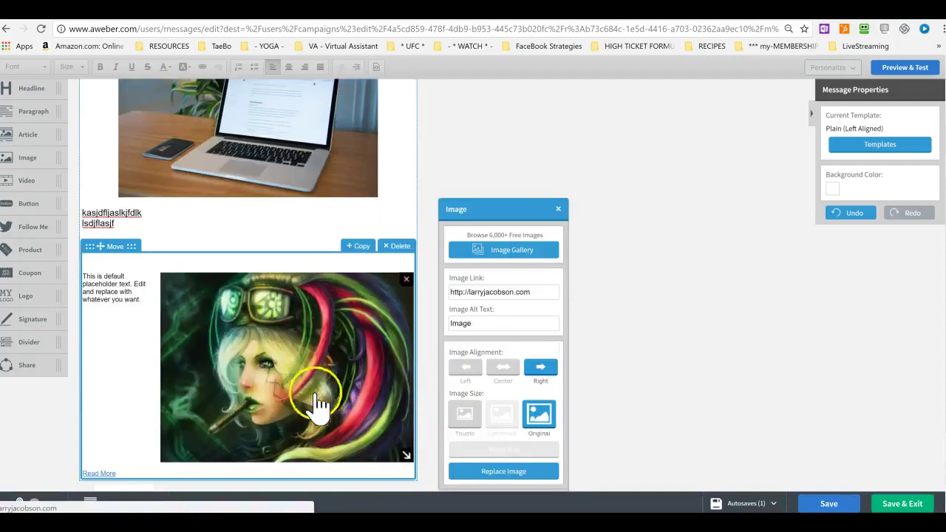
pyautogui.moveTo(405, 455); pyautogui.dragTo(370, 454)
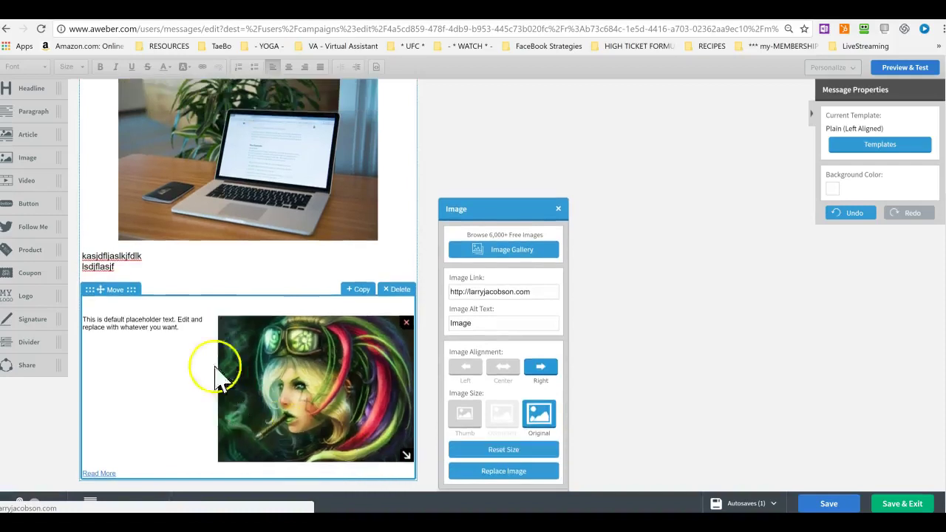
# - Add the filler lines "alsdjflajdfl", "laskjfdla", "lsdjaflasj" and "lasddkjf" below the article's placeholder text
pyautogui.click(194, 331)
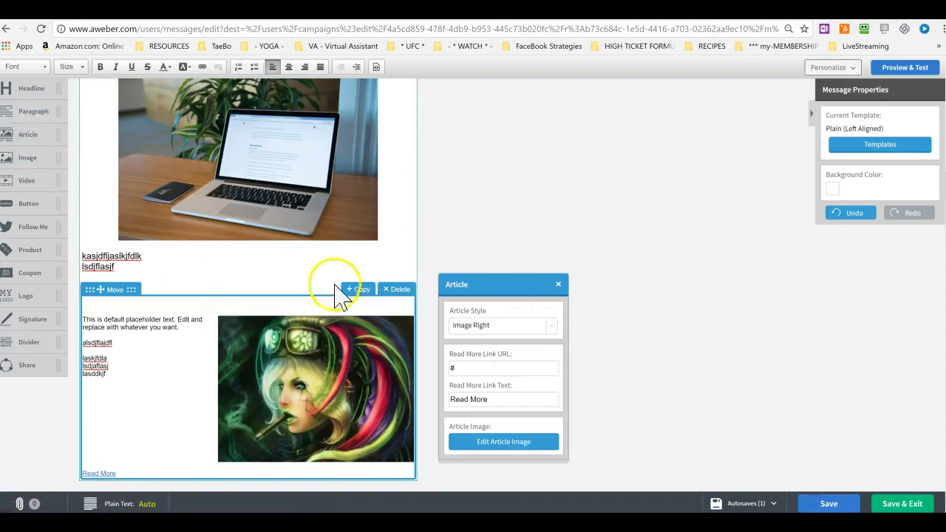
pyautogui.scroll(2, 655, 391)
pyautogui.scroll(-2, 716, 393)
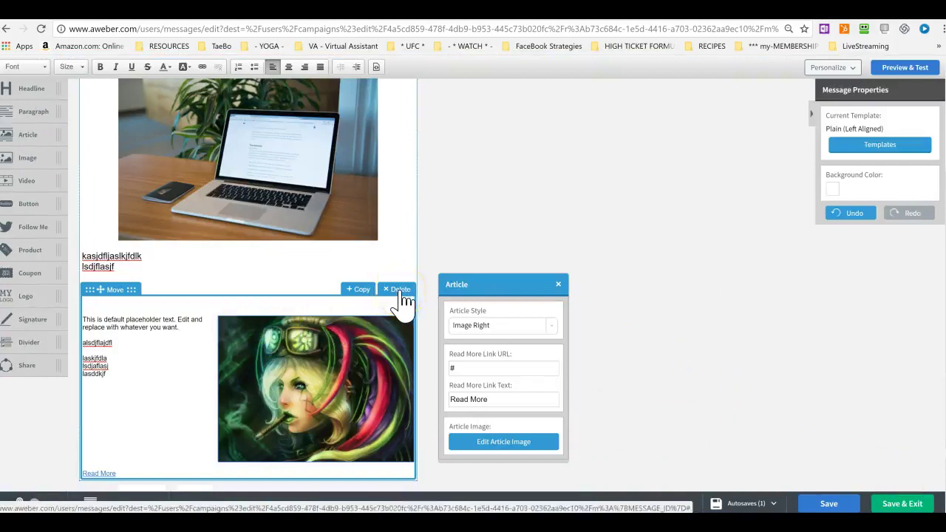
# - Save the welcome email and return to the Sail Into Retirement campaign
pyautogui.scroll(2, 403, 295)
pyautogui.click(518, 338)
pyautogui.scroll(-2, 517, 339)
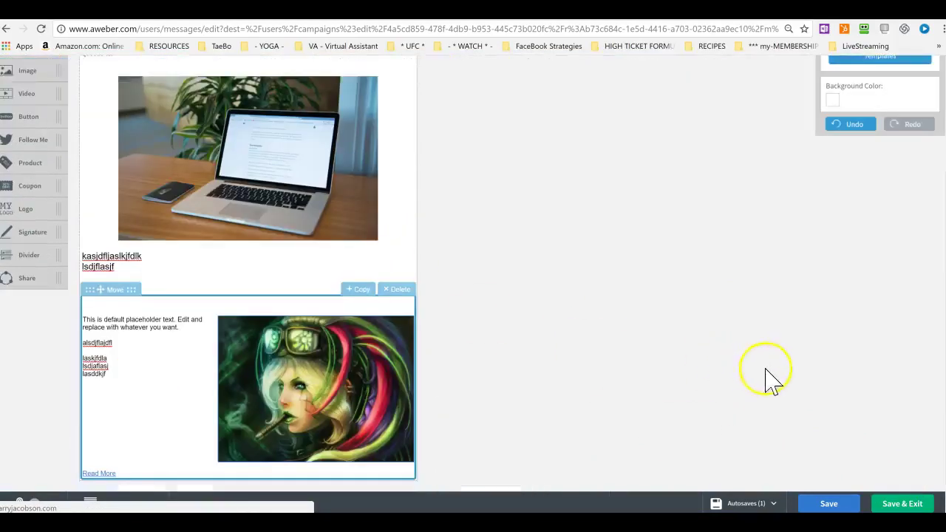
pyautogui.click(915, 505)
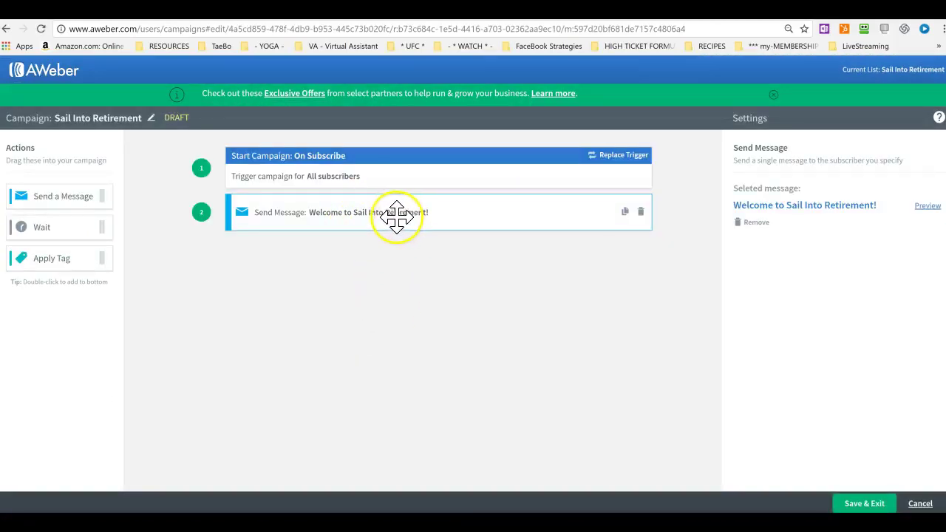
# - Add a 3-day wait after the welcome message, followed by a second Send Message action
pyautogui.moveTo(95, 227); pyautogui.dragTo(348, 249)
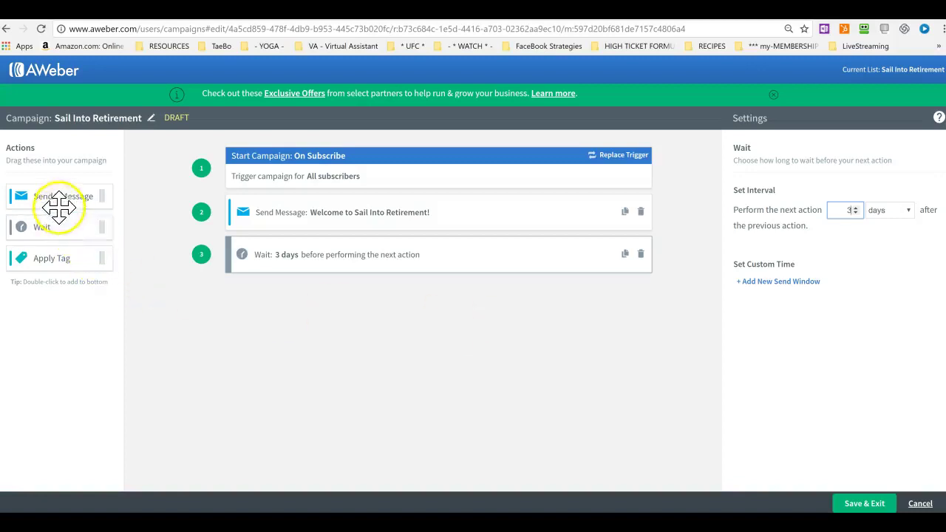
pyautogui.moveTo(62, 198); pyautogui.dragTo(324, 302)
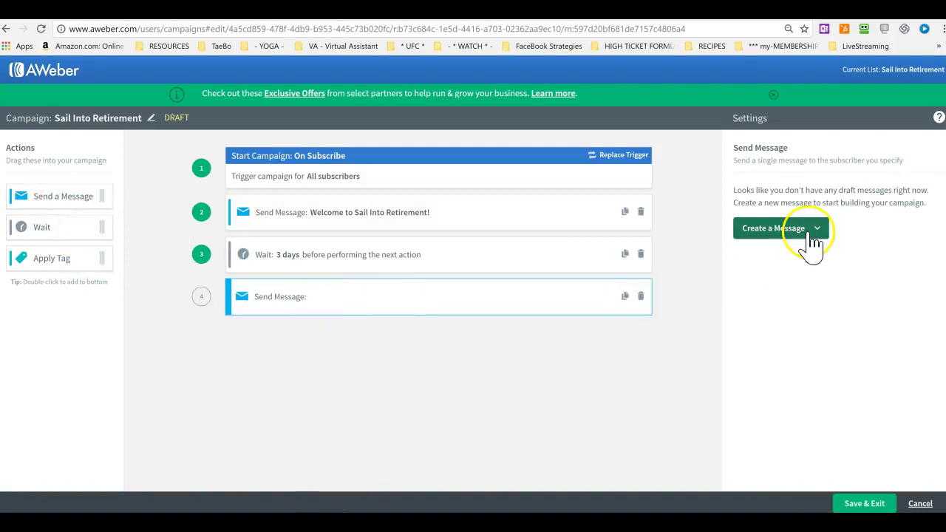
# - Create a new message for the second Send Message action and enter "Subject line" as its subject
pyautogui.click(811, 235)
pyautogui.click(800, 253)
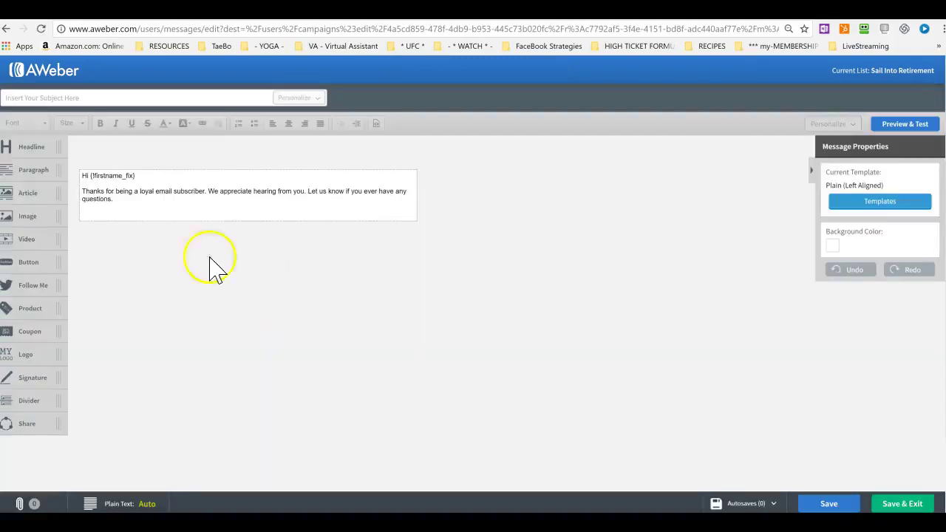
pyautogui.click(59, 97)
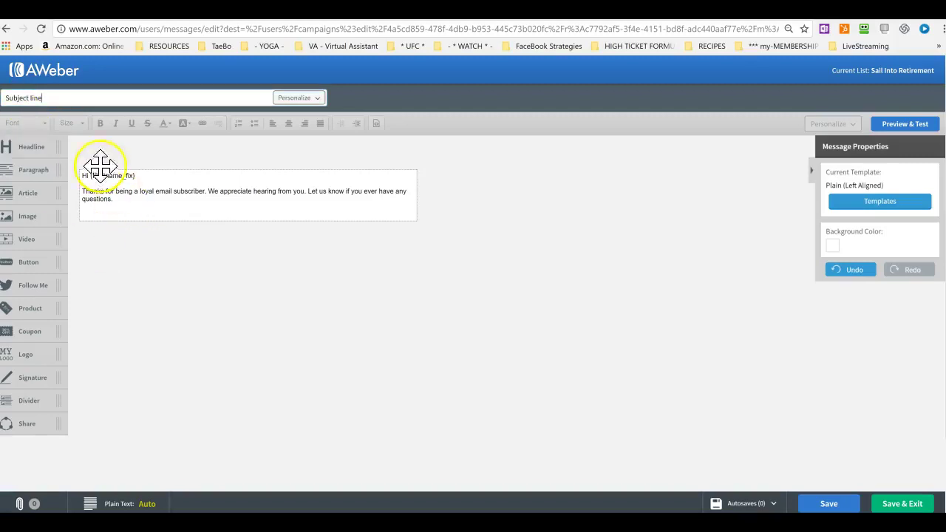
pyautogui.moveTo(154, 178); pyautogui.dragTo(96, 174)
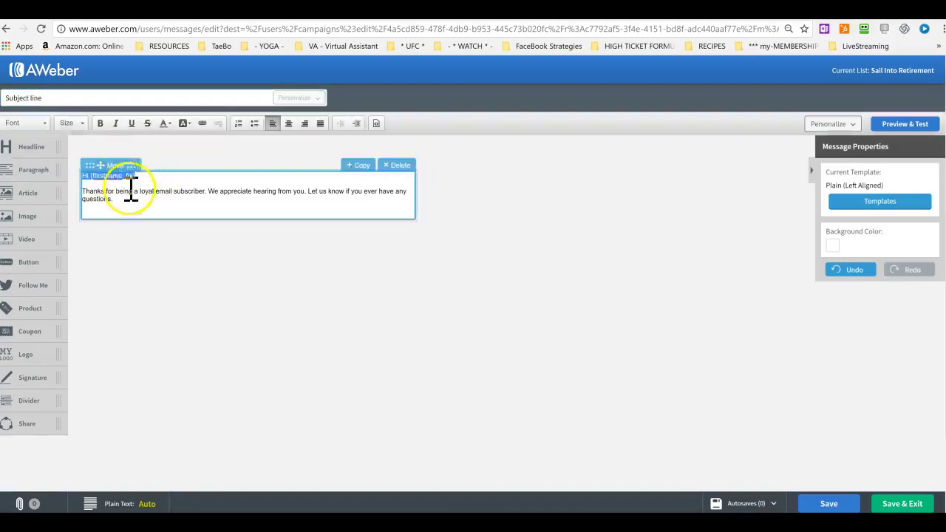
pyautogui.click(129, 193)
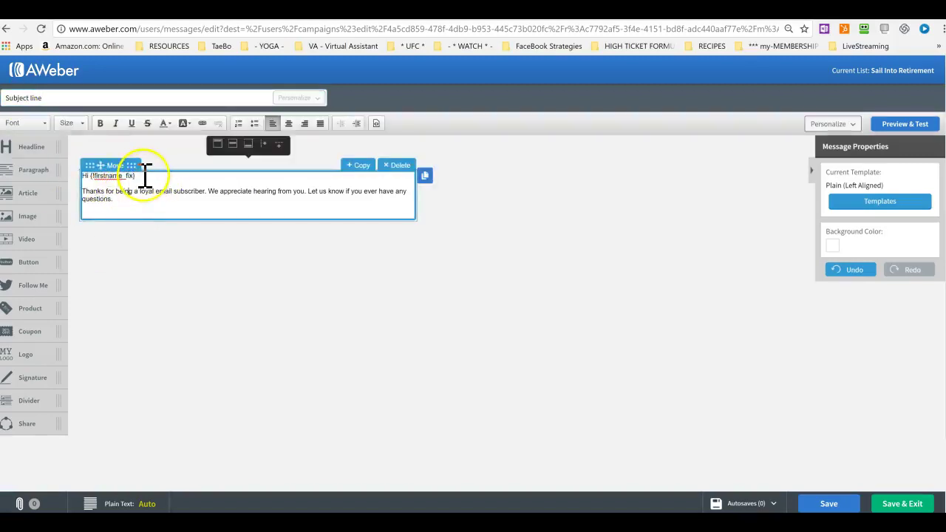
pyautogui.moveTo(146, 176); pyautogui.dragTo(79, 178)
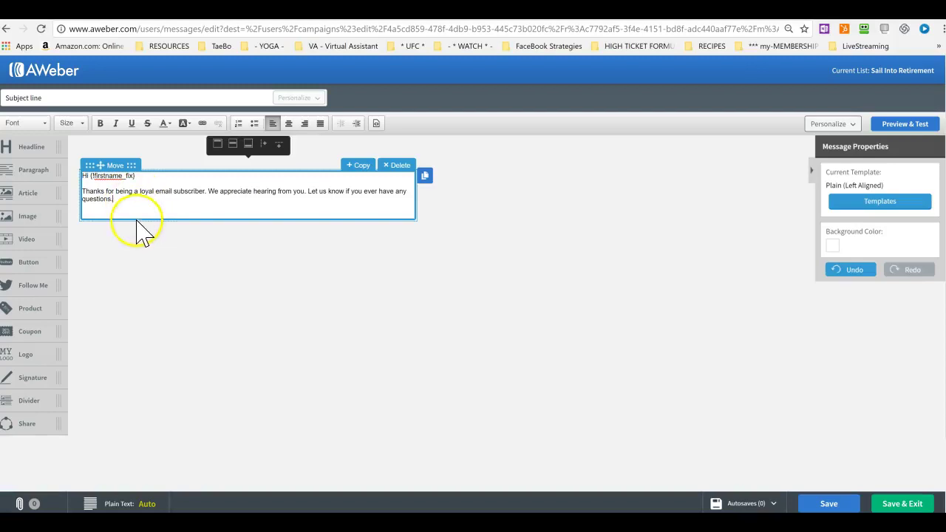
# - Replace the sample paragraph below the greeting with the business-checklist text running from "Success in any area" to "into paying clients"
pyautogui.moveTo(122, 199); pyautogui.dragTo(79, 189)
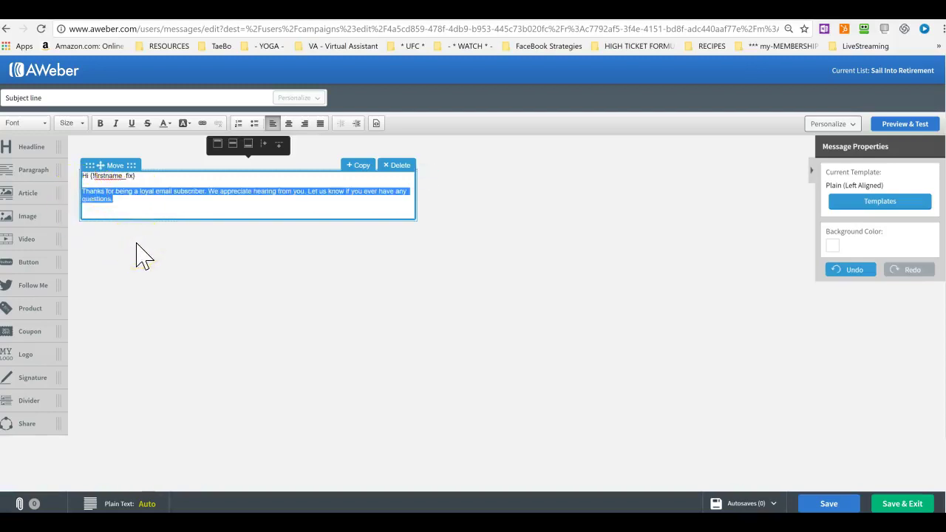
pyautogui.press('BackSpace')
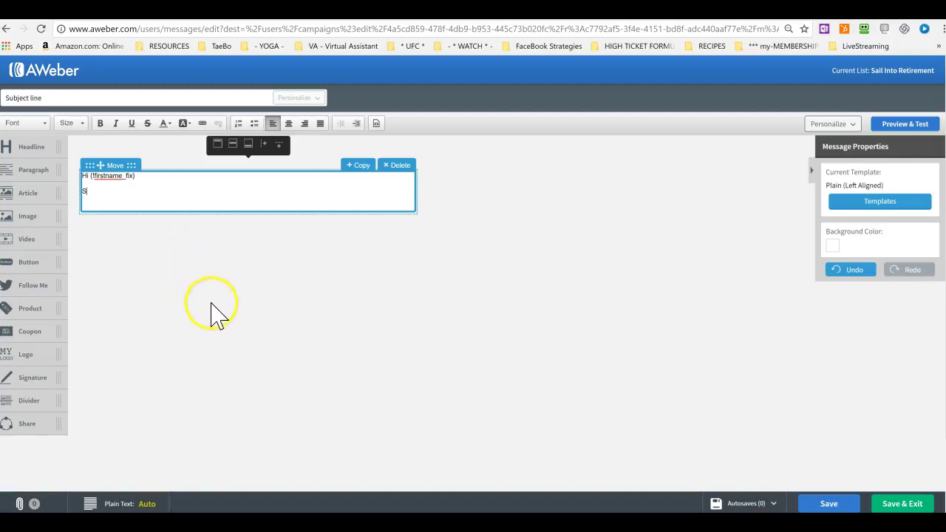
pyautogui.write('uccess in any area is a result of several components - just like building a puzzle. If any parts of the puzzle are not in place, the final picture is a incomplete. Same applies to your business; you have to have in place several crucial components in order to run a profitable and sustainable business.  In the next pages, you\'ll find a simple checklist that lists the main "puzzle" pieces that will ensure your business\' success. Check the appropriate boxes to identify which pieces you have in place and which ones you need to work on.  *** Our goal is to identify what you already have in place, and what other strategies would fit into your business-growth plan. It is NOT realistic to try to implement all of these strategies at one time (!) The goal is to find 3 to 5 strategies you can start implementing instantly that will give you the highest return on your time and $$$s investment (!)  *** If you are not familiar with the term ')
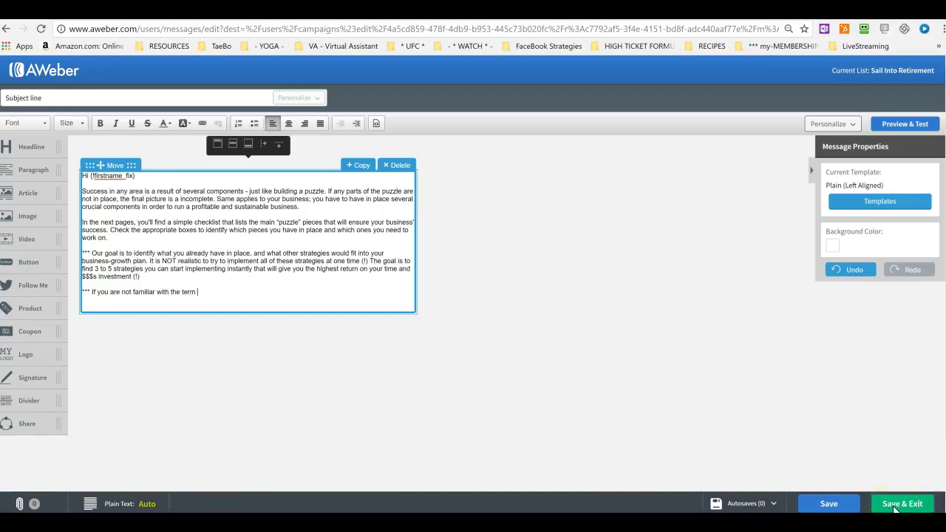
pyautogui.write('"Lead" and/or "Lead-Generation" - we use that term to refer to identifying your ideal client and encouraging them to want to give you their contact information and learn more about your offers  *** We assess your business\' strength based on Six Vital Areas: (1) Clarity, (2) Credibility, (3) Ability to Find Your Potential Clients, (4) Ability to Attract your Ideal Clients into Your "World" (or Funnel), (5) Ability to Connect with Potential Clients, and (6) Ability to Convert your leads (ideal clients) into paying clients')
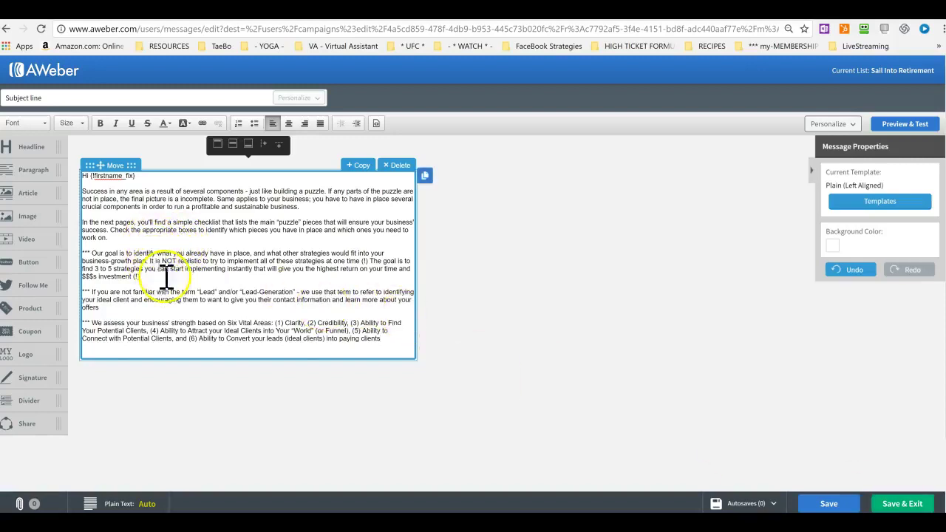
# - Cut the three paragraphs starting with "***" from the message body and remove the leftover blank lines
pyautogui.moveTo(396, 338); pyautogui.dragTo(93, 253)
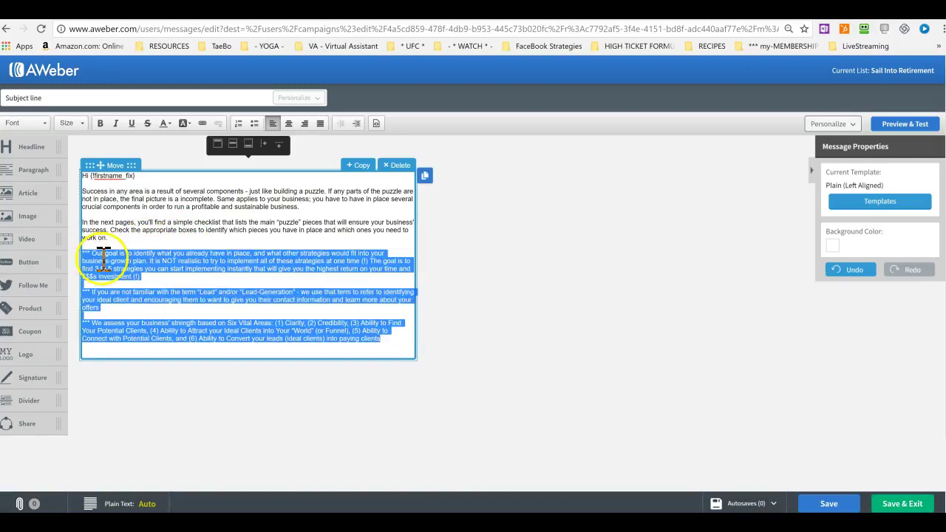
pyautogui.rightClick(104, 263)
pyautogui.click(128, 267)
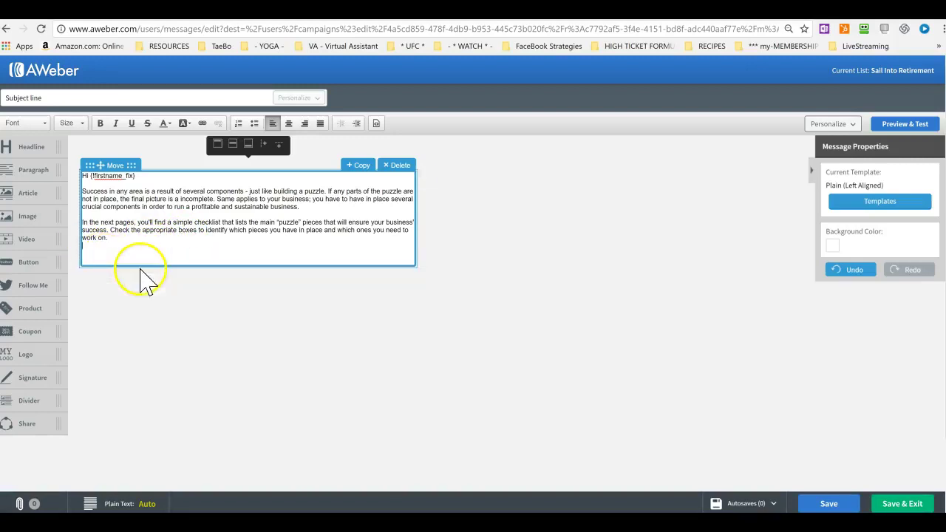
pyautogui.press('BackSpace')
pyautogui.press('BackSpace')
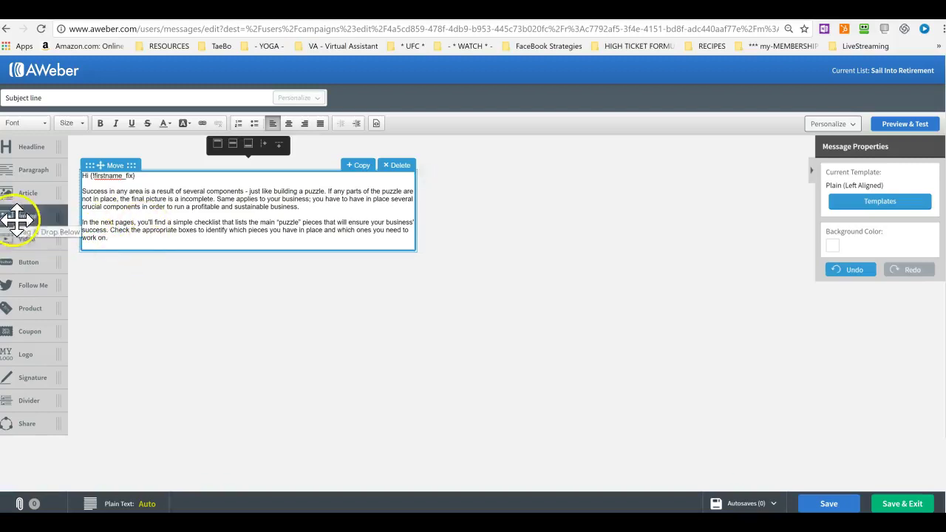
# - Add an image block below the text and fill it with the stock photo of office chairs along a conference table
pyautogui.moveTo(16, 216); pyautogui.dragTo(143, 279)
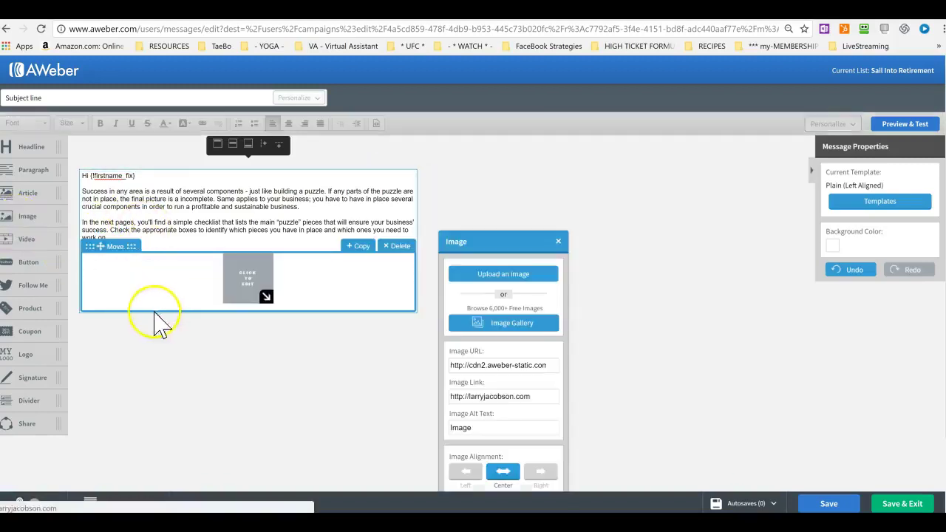
pyautogui.moveTo(38, 185); pyautogui.dragTo(248, 272)
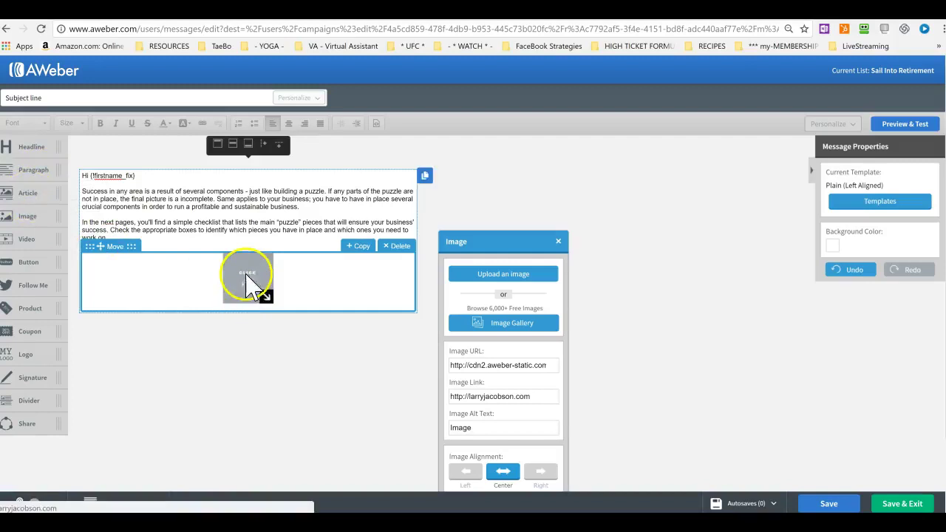
pyautogui.click(550, 323)
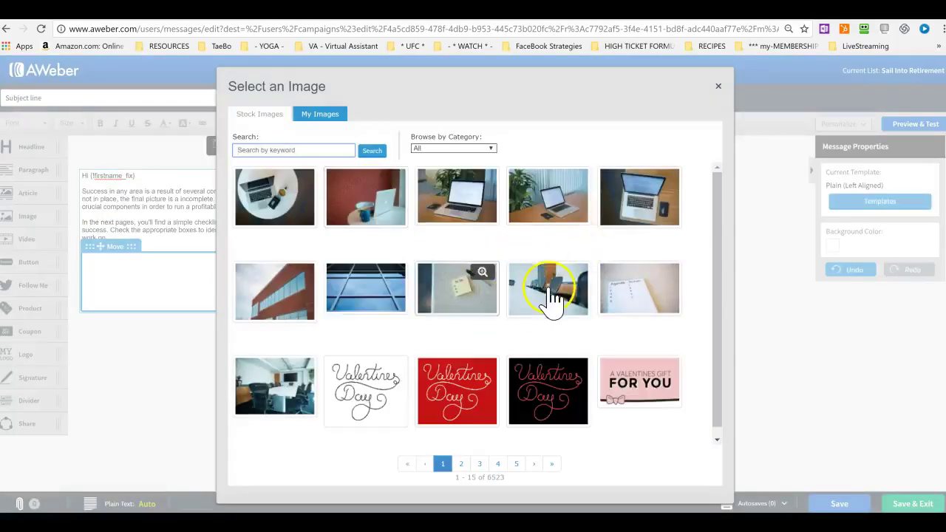
pyautogui.click(551, 296)
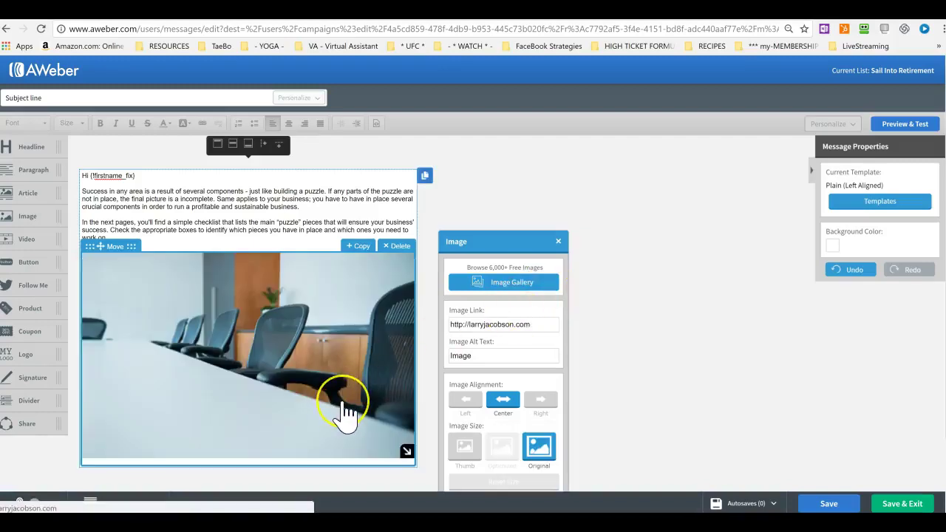
# - Add a paragraph block below the conference room photo and paste the three cut "***" paragraphs into it
pyautogui.scroll(-2, 366, 400)
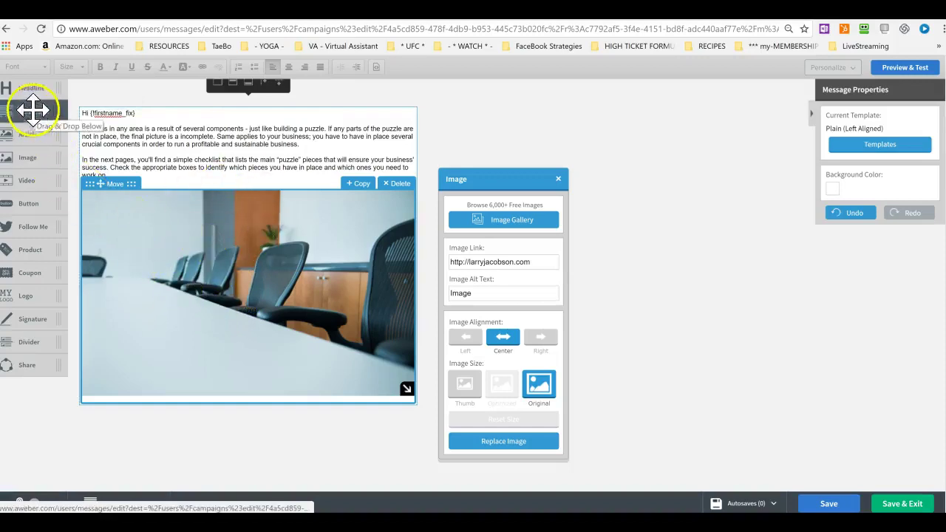
pyautogui.moveTo(25, 106); pyautogui.dragTo(164, 429)
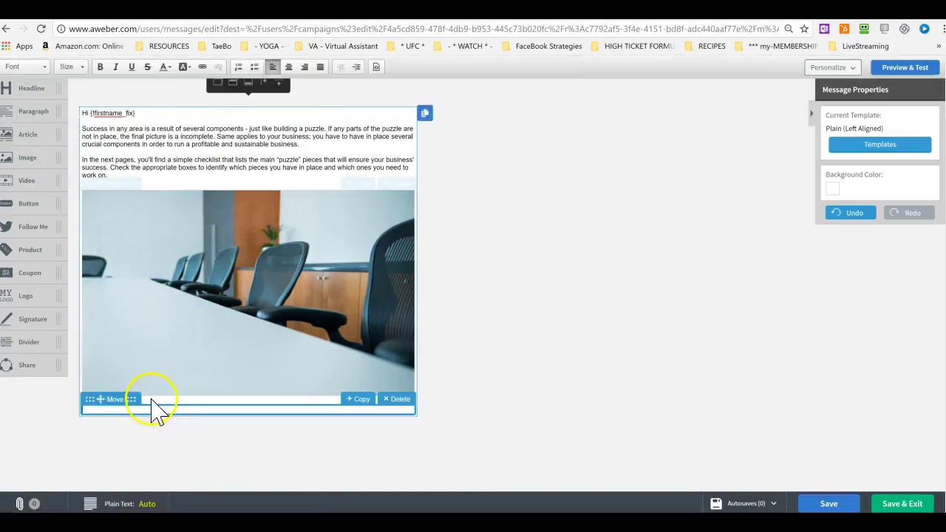
pyautogui.hotkey('ctrl', 'v')
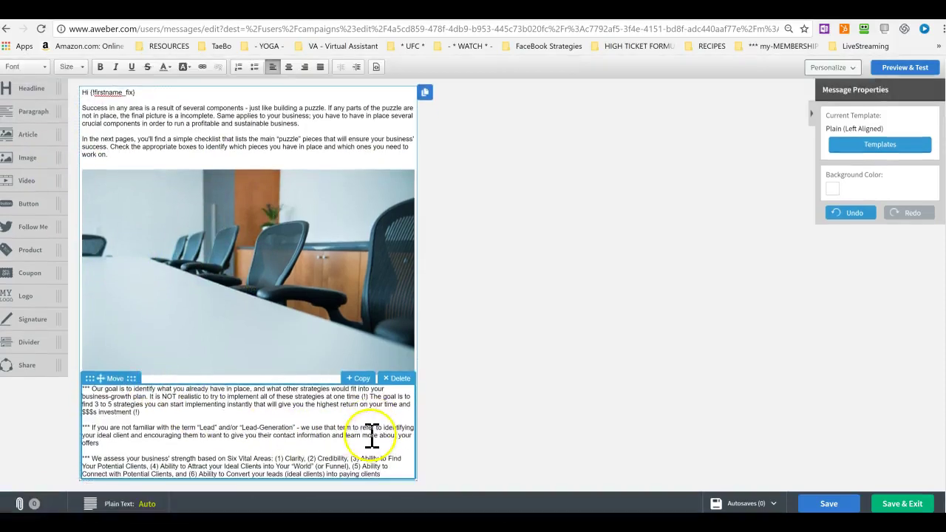
# - Set all the text in the block above the conference room photo to font size 16
pyautogui.click(249, 142)
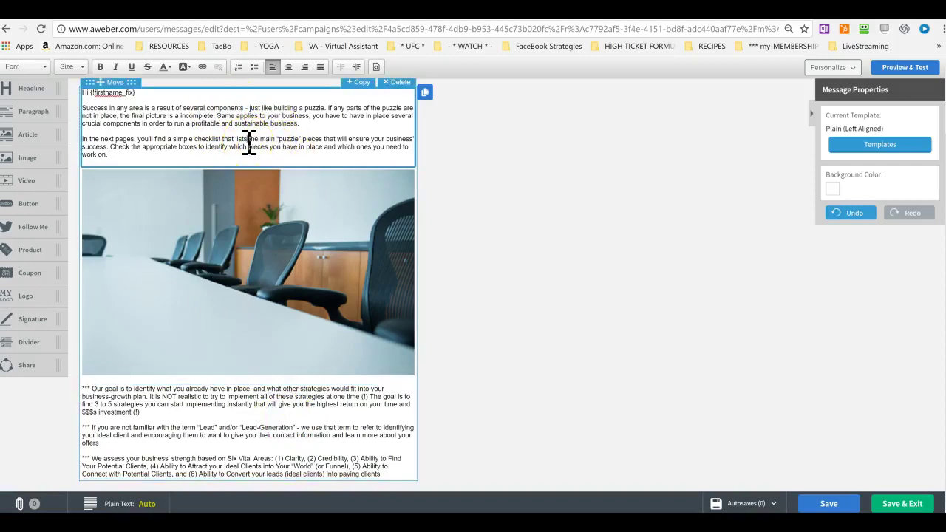
pyautogui.hotkey('ctrl', 'a')
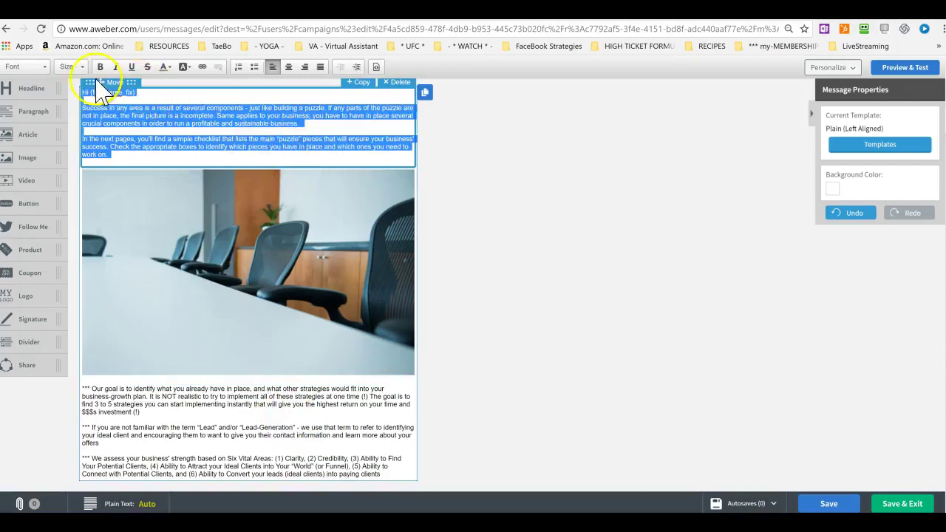
pyautogui.click(71, 67)
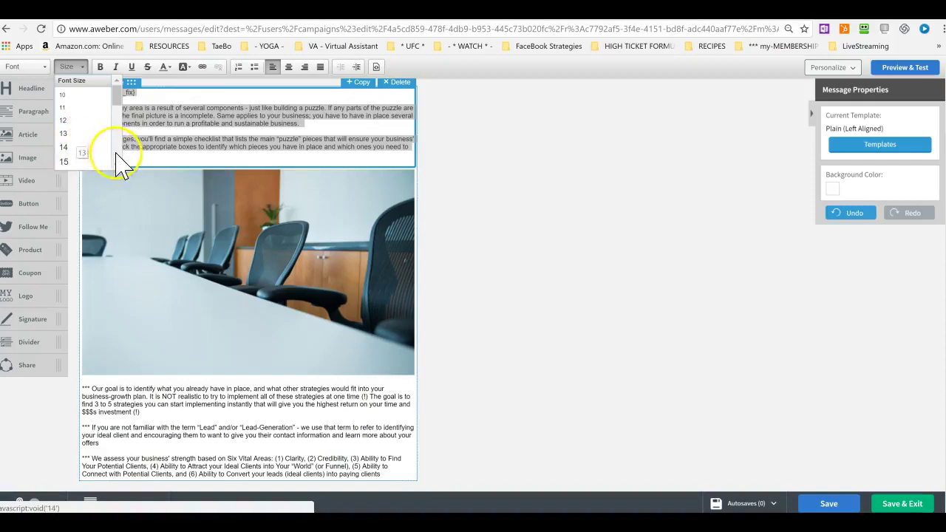
pyautogui.scroll(-3, 118, 159)
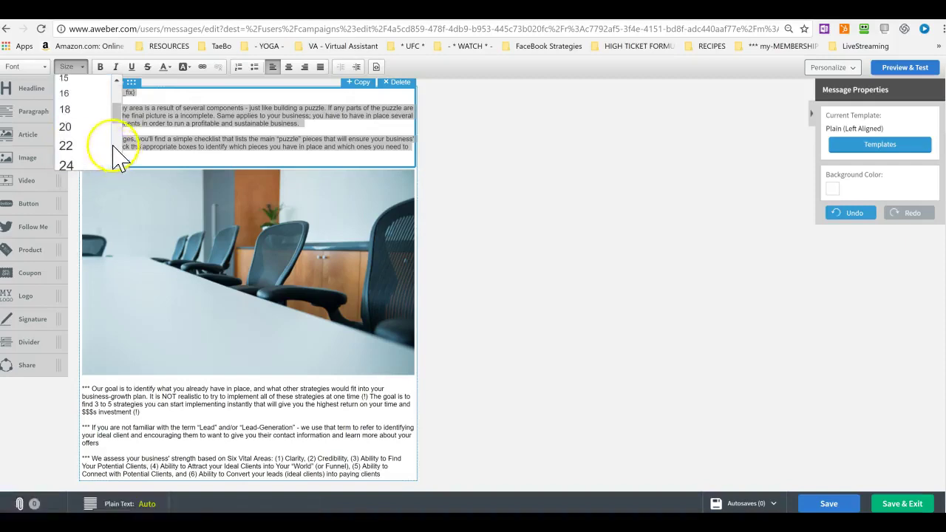
pyautogui.click(85, 94)
# - Set the three "***" paragraphs below the photo to font size 16, and save and exit the message
pyautogui.click(189, 436)
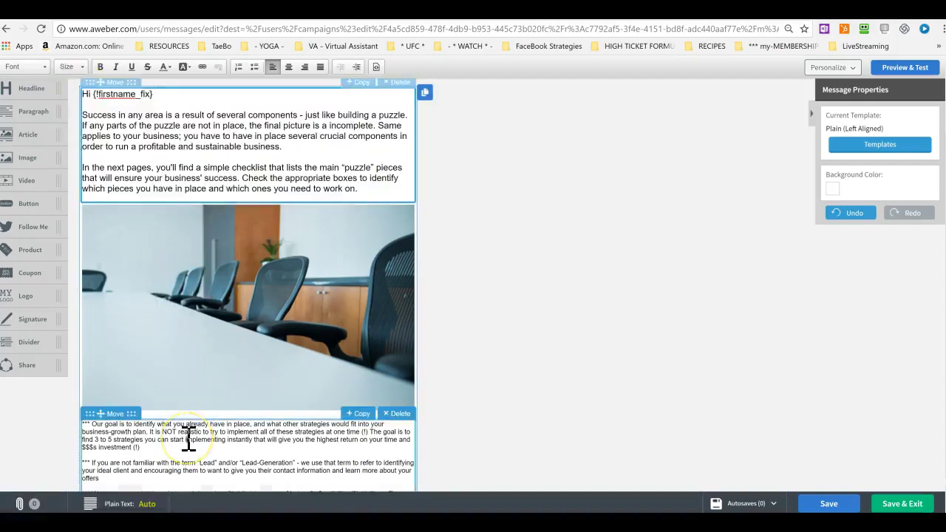
pyautogui.hotkey('ctrl', 'a')
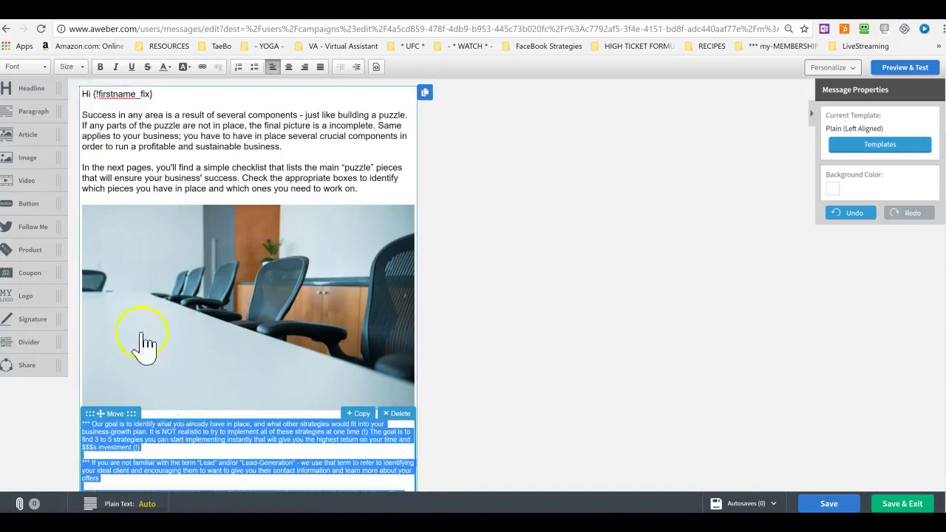
pyautogui.click(68, 67)
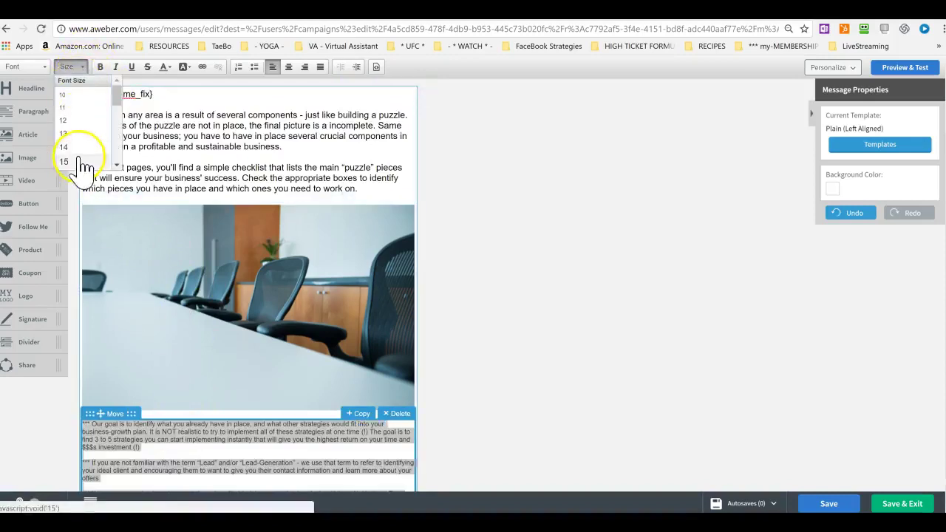
pyautogui.scroll(-3, 85, 166)
pyautogui.scroll(2, 86, 122)
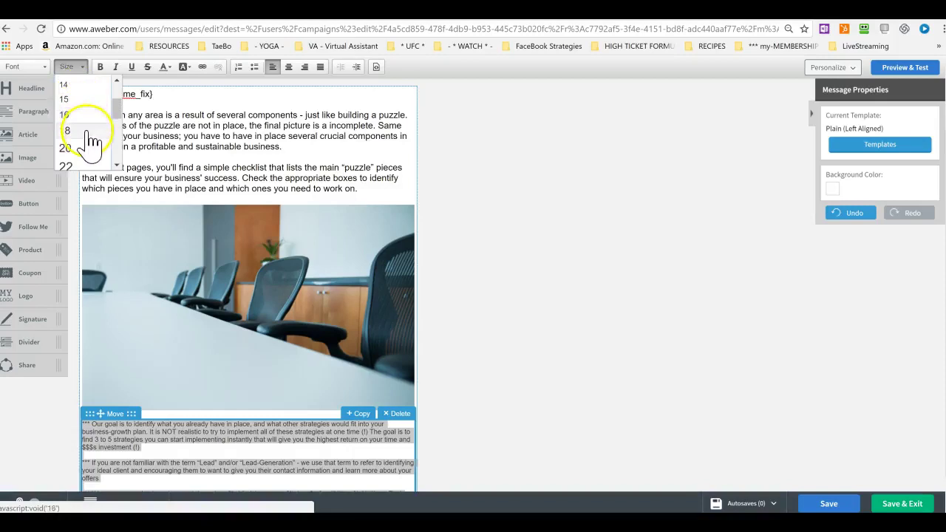
pyautogui.click(86, 116)
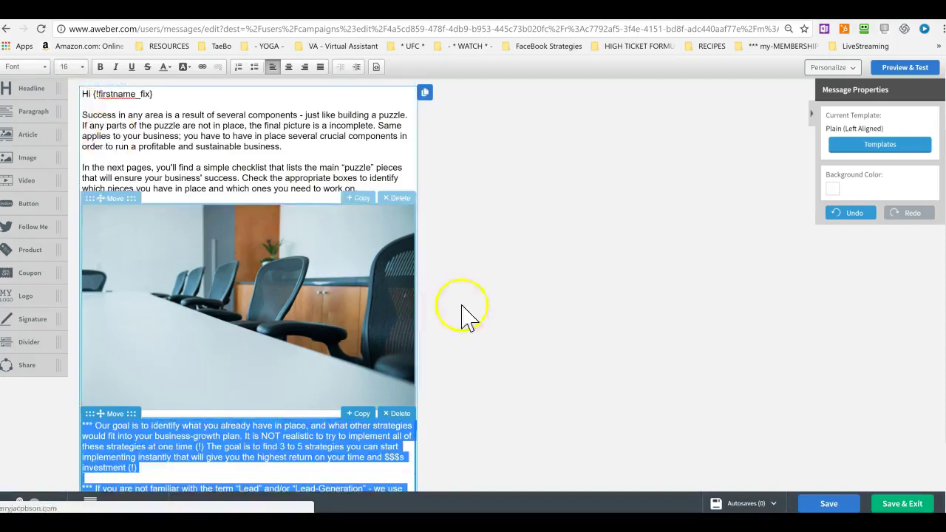
pyautogui.scroll(-1, 473, 326)
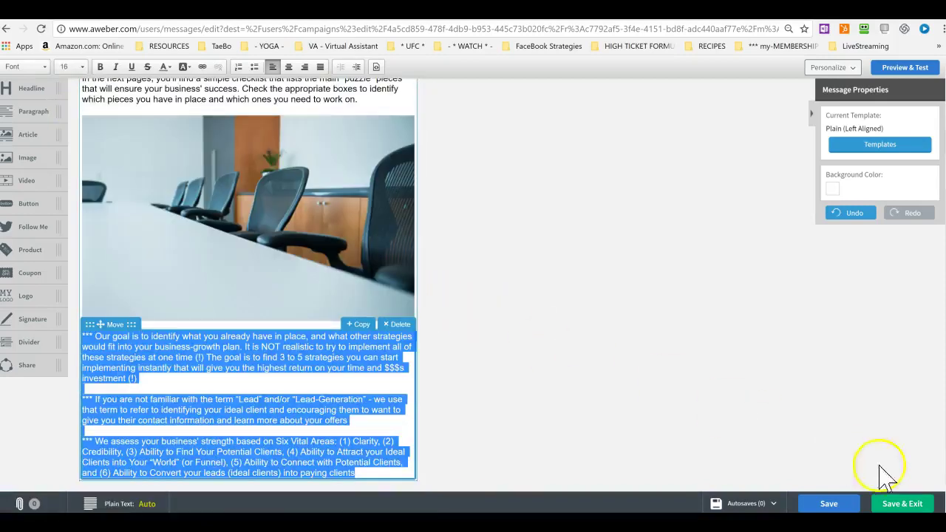
pyautogui.click(913, 507)
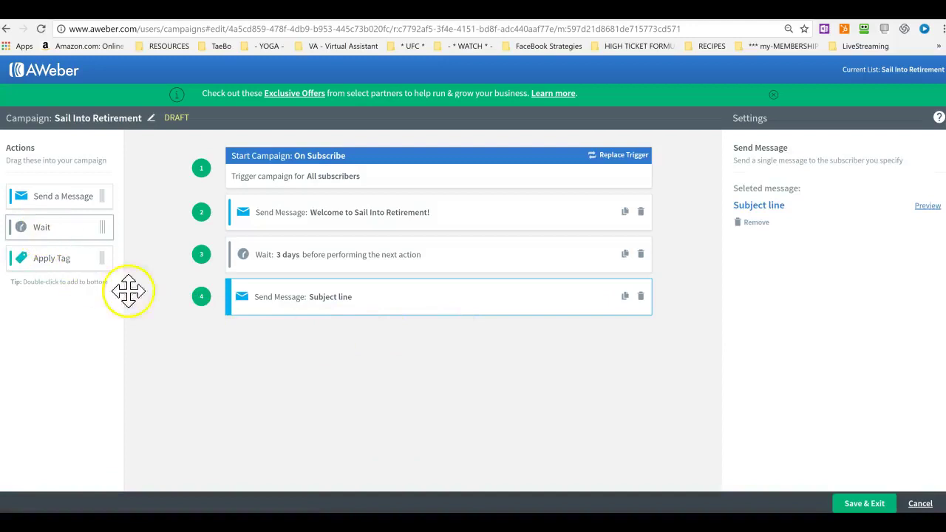
# - Append a 3-day wait and a third Send Message action to the campaign, creating its message in the Drag & Drop Email Builder
pyautogui.moveTo(128, 291); pyautogui.dragTo(298, 342)
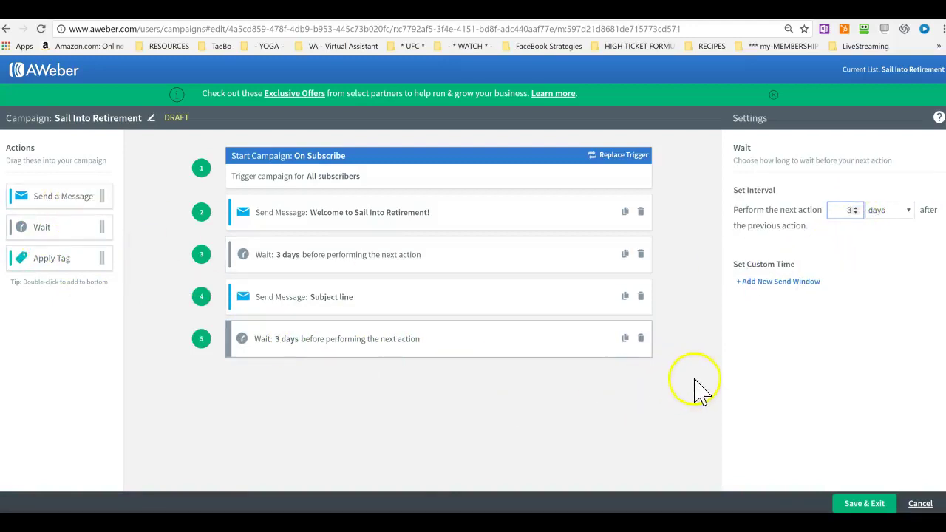
pyautogui.moveTo(29, 209); pyautogui.dragTo(334, 387)
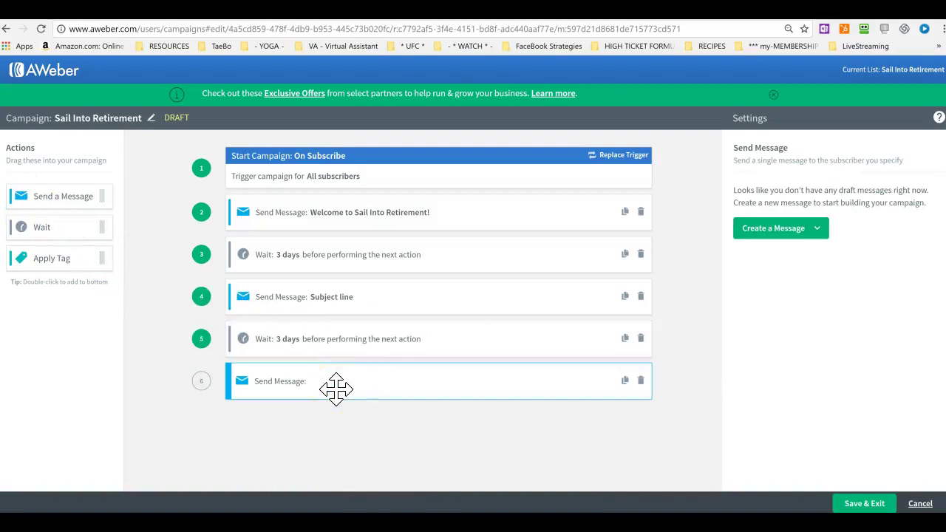
pyautogui.click(782, 232)
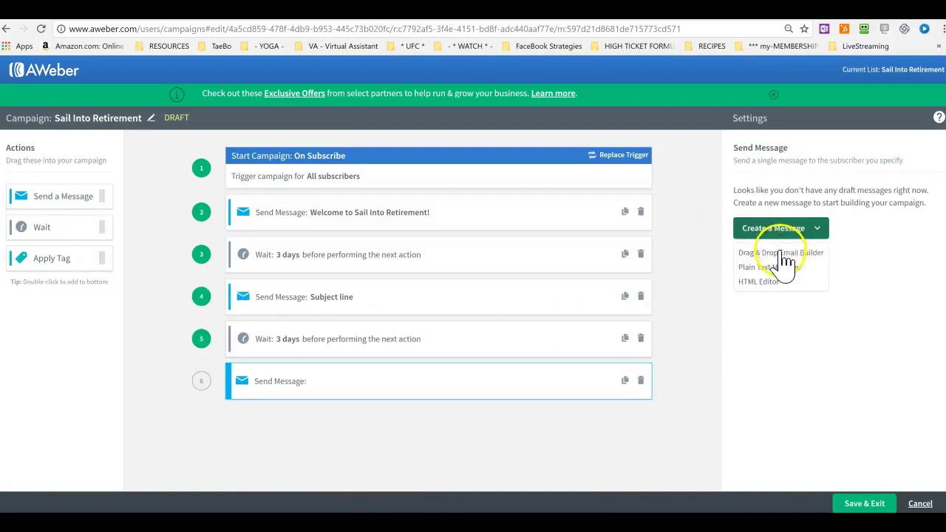
pyautogui.click(784, 266)
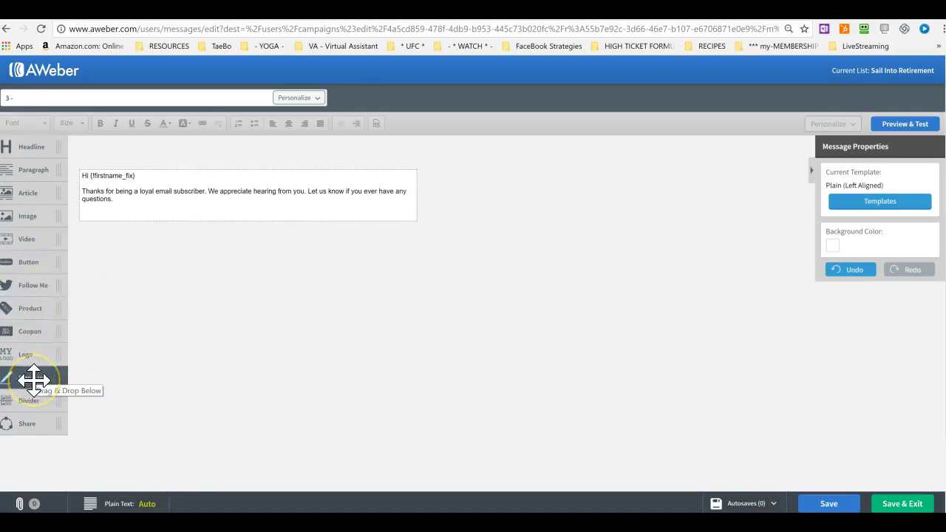
# - Add a signature block below the sample text of the "3 -" message, and save and exit it
pyautogui.moveTo(34, 379)
pyautogui.mouseDown()
pyautogui.moveTo(110, 289)
pyautogui.moveTo(169, 243)
pyautogui.moveTo(169, 214)
pyautogui.moveTo(178, 248)
pyautogui.mouseUp()
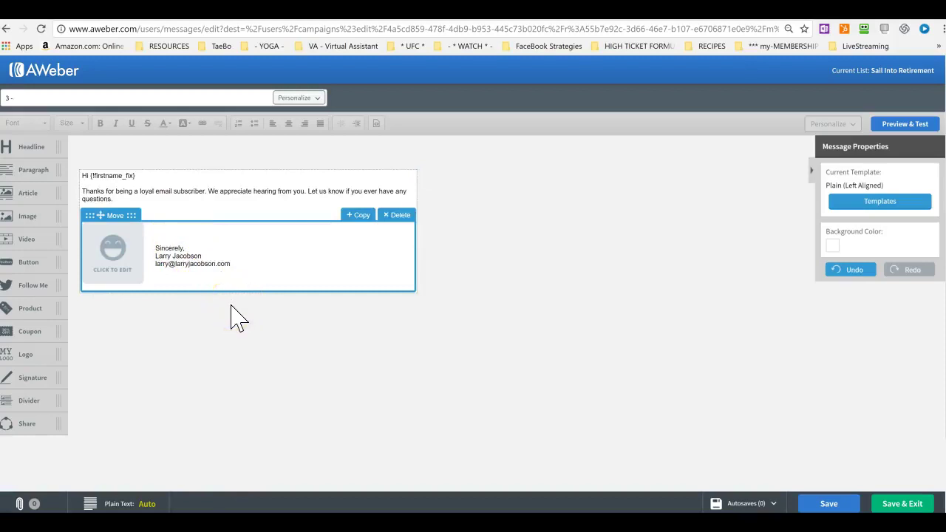
pyautogui.click(214, 269)
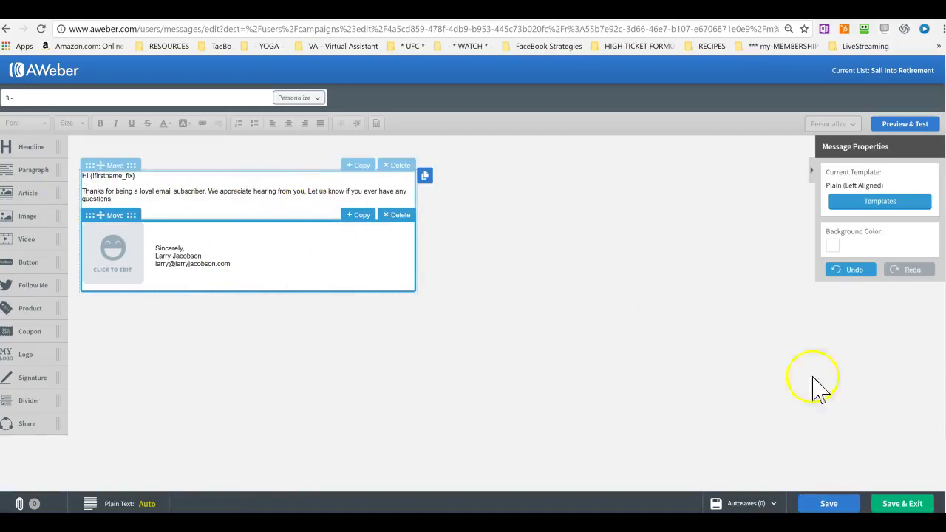
pyautogui.click(893, 505)
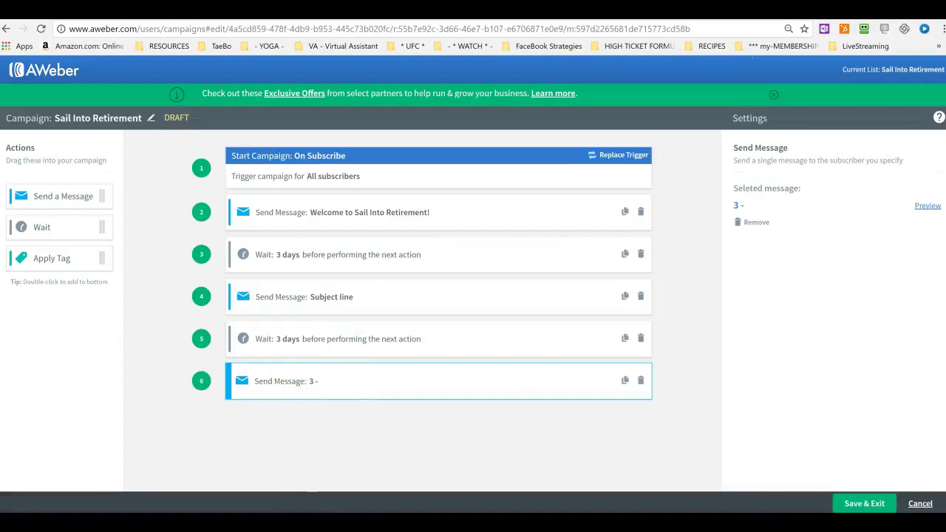
# - Add a wait of 3 days after the "3 -" message, and save and exit the campaign
pyautogui.moveTo(69, 226); pyautogui.dragTo(364, 425)
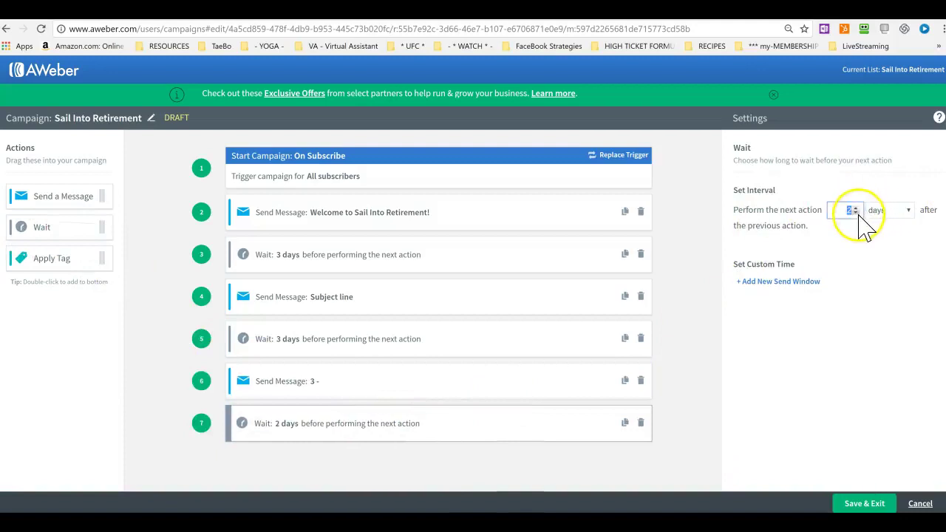
pyautogui.click(856, 208)
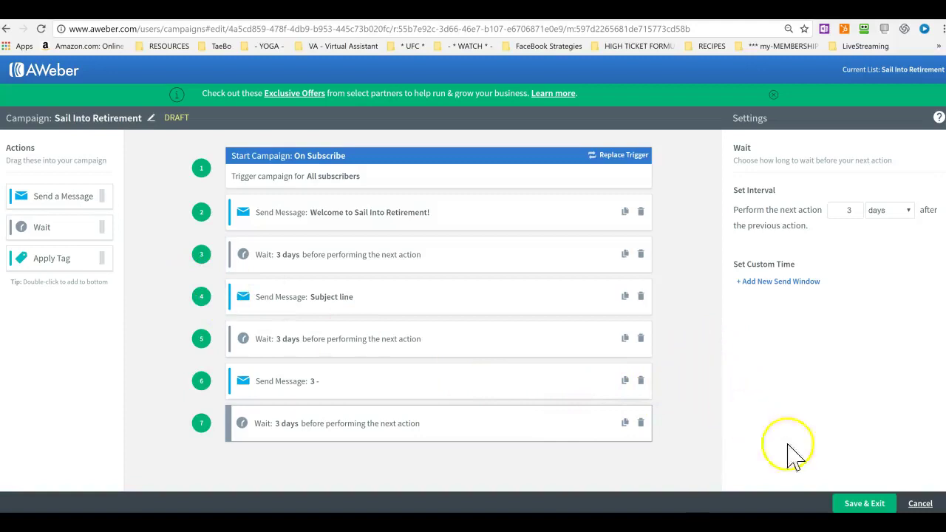
pyautogui.click(861, 504)
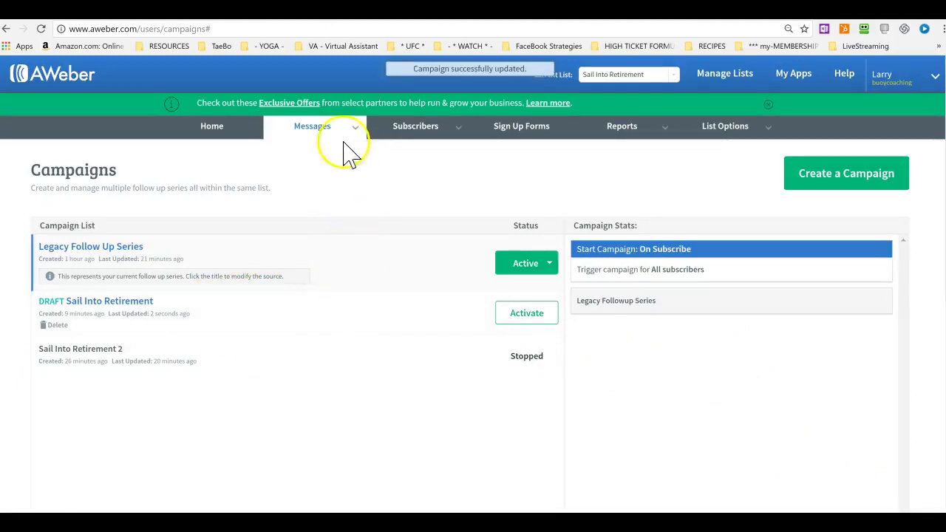
# - Open the campaigns overview and activate the draft Sail Into Retirement campaign
pyautogui.moveTo(336, 132)
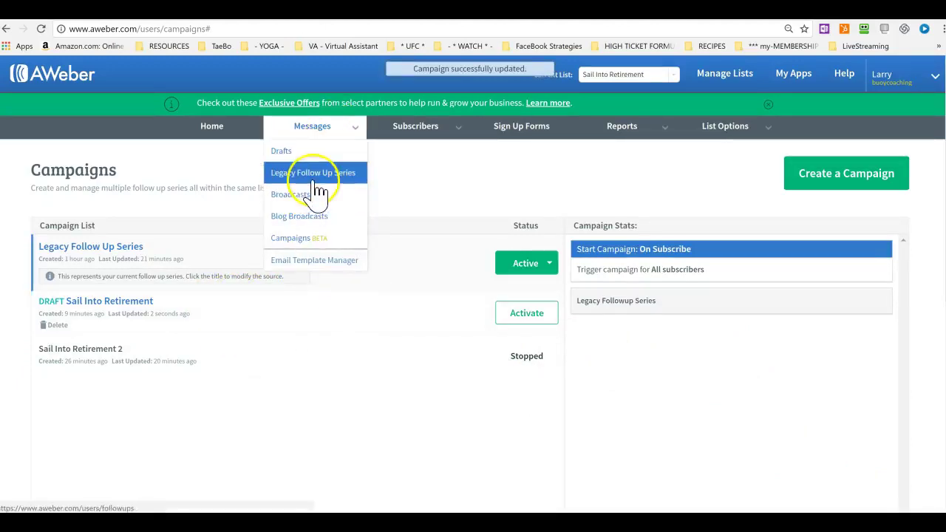
pyautogui.click(294, 241)
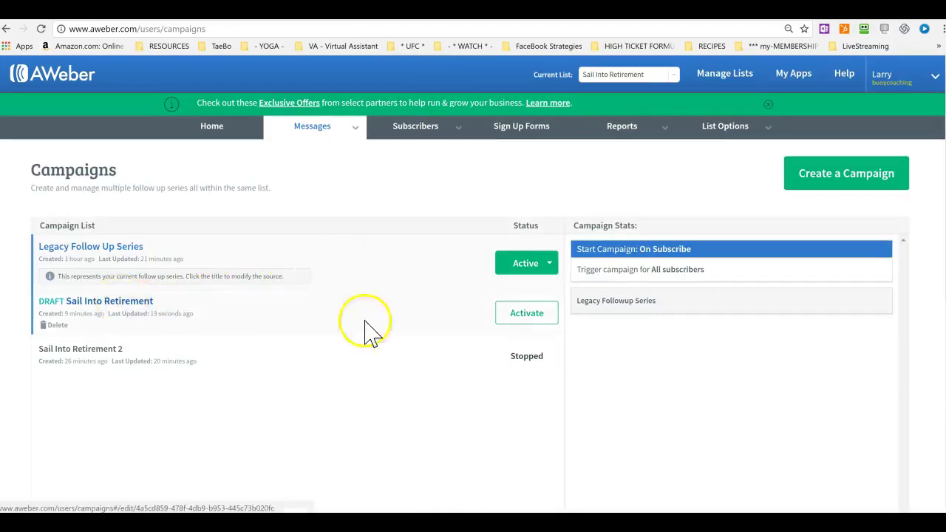
pyautogui.click(525, 319)
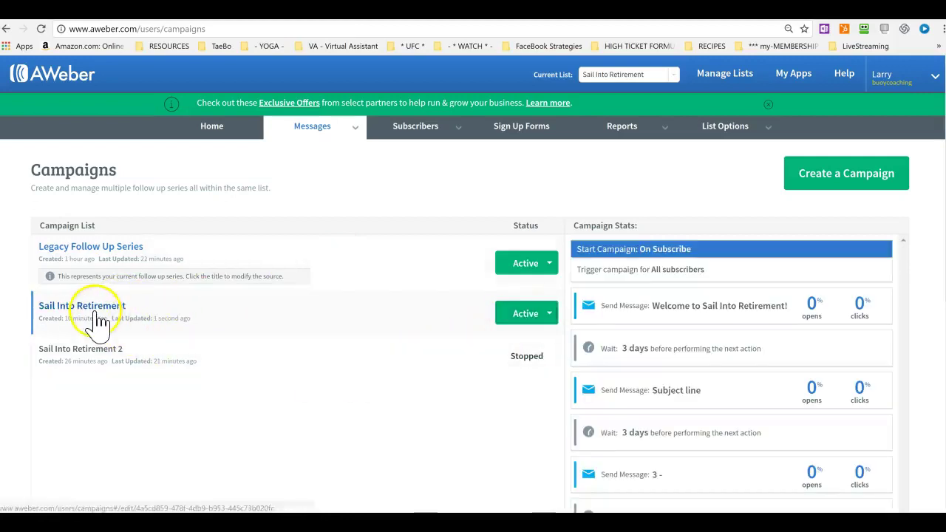
# - Reopen the Sail Into Retirement campaign, look through its "Welcome to Sail Into Retirement!" message in the editor, and save and exit the message
pyautogui.click(98, 322)
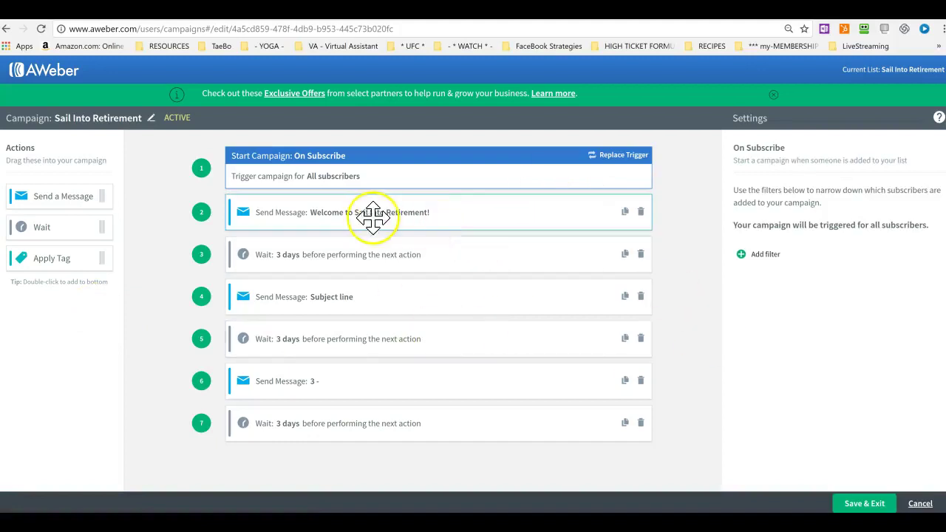
pyautogui.click(370, 212)
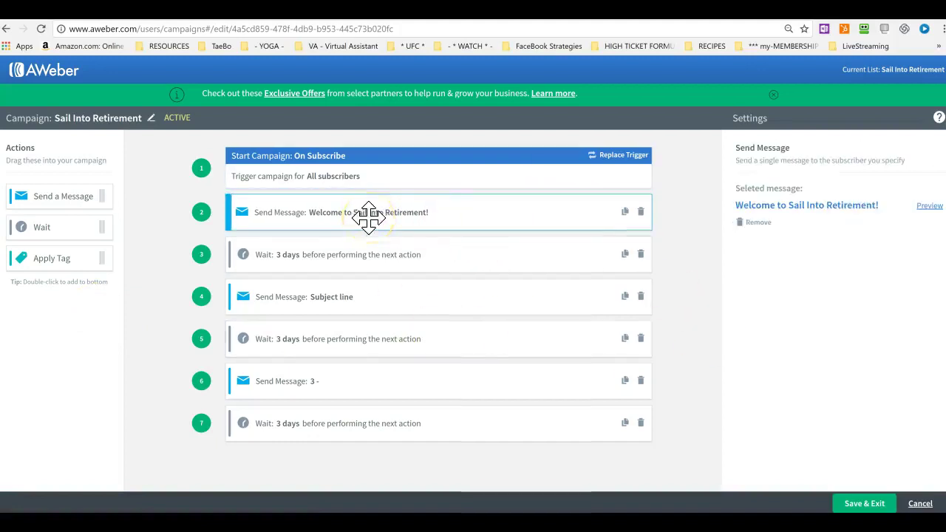
pyautogui.click(817, 209)
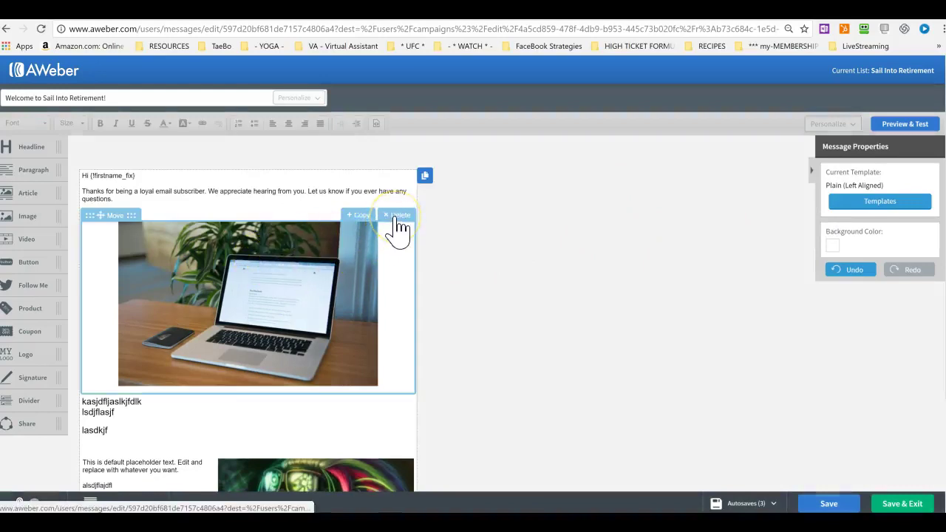
pyautogui.scroll(-2, 270, 418)
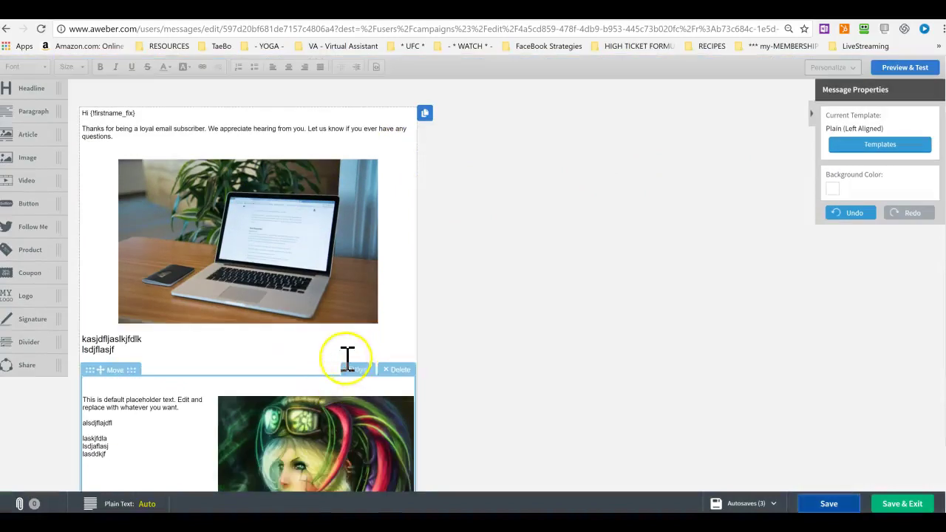
pyautogui.doubleClick(104, 350)
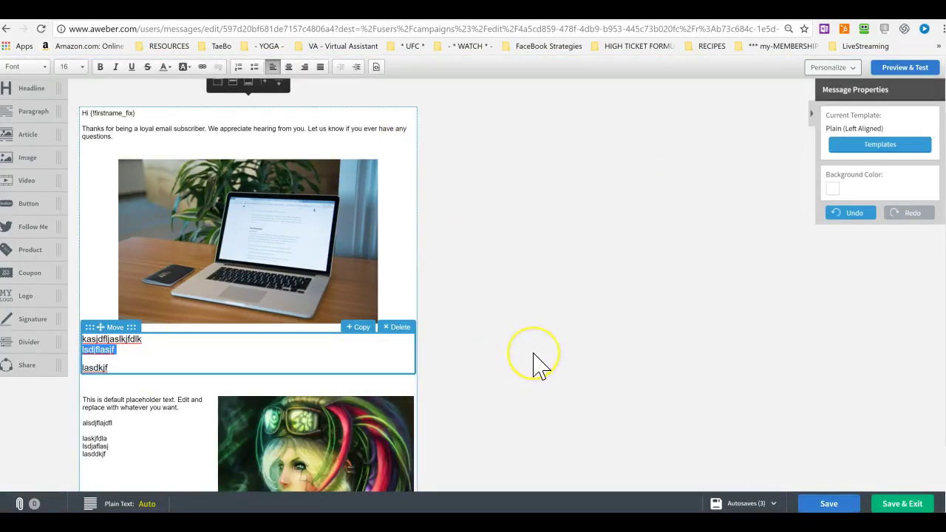
pyautogui.scroll(2, 533, 363)
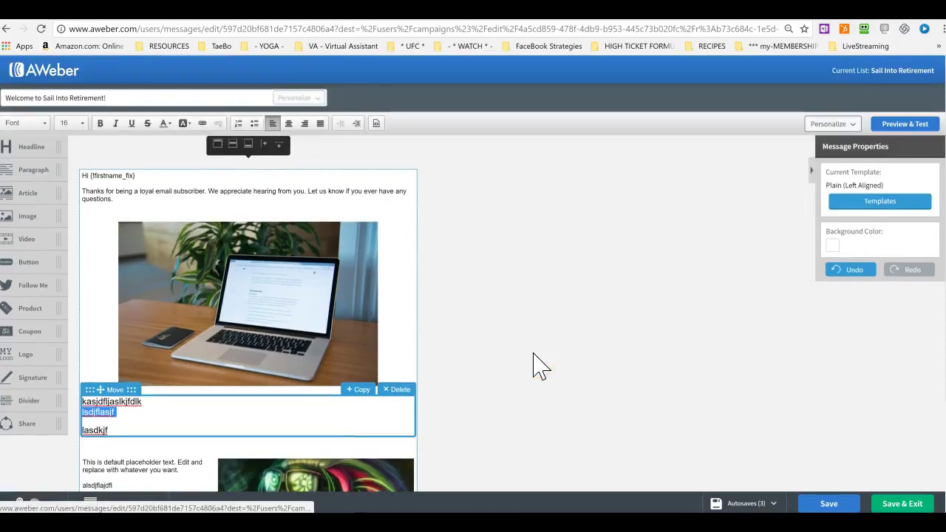
pyautogui.click(887, 507)
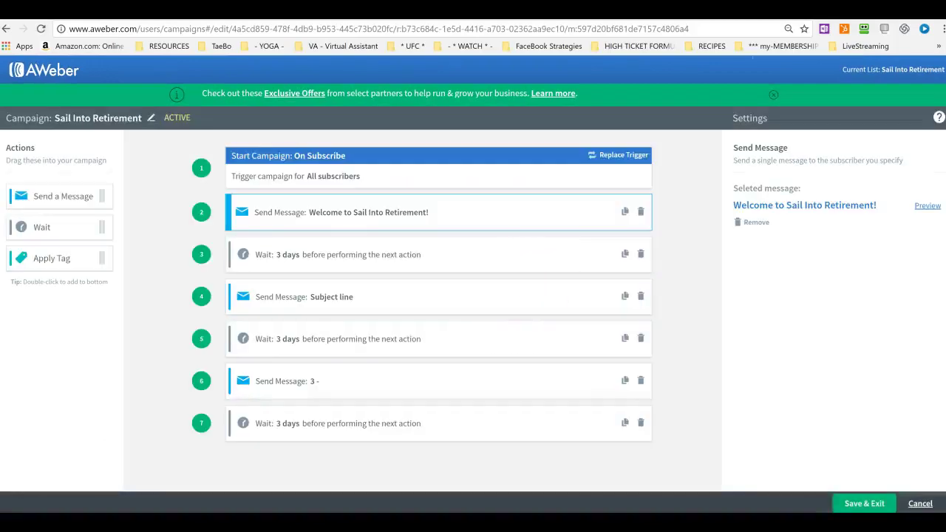
# - Start the first sign-up form for the Sail Into Retirement list and look over its design page
pyautogui.click(37, 68)
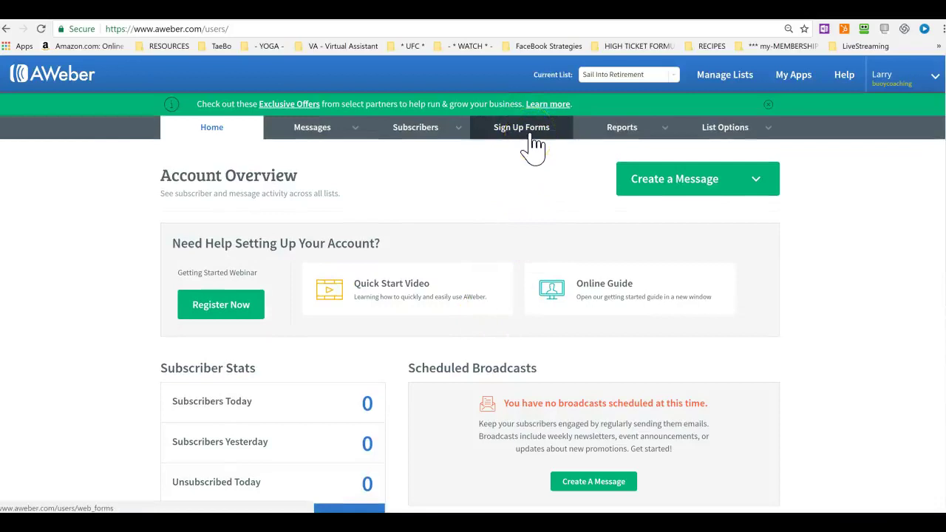
pyautogui.click(531, 138)
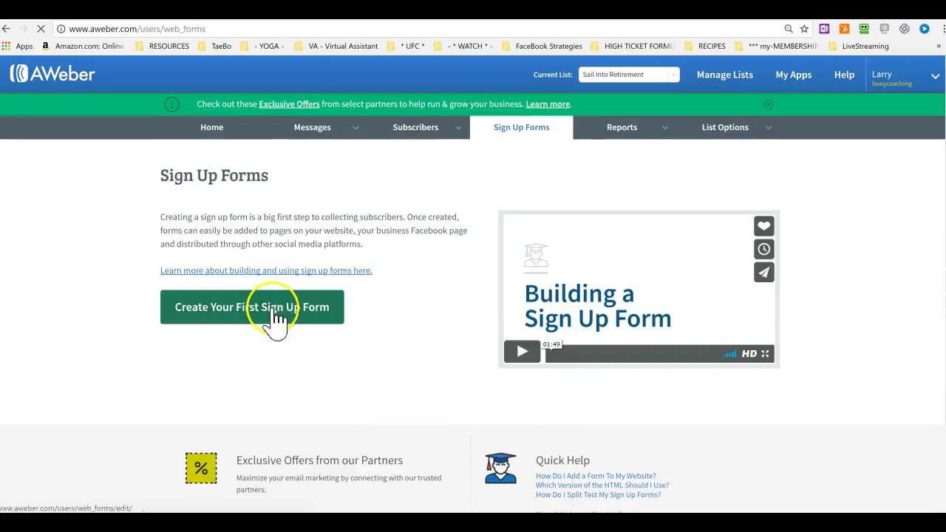
pyautogui.click(275, 314)
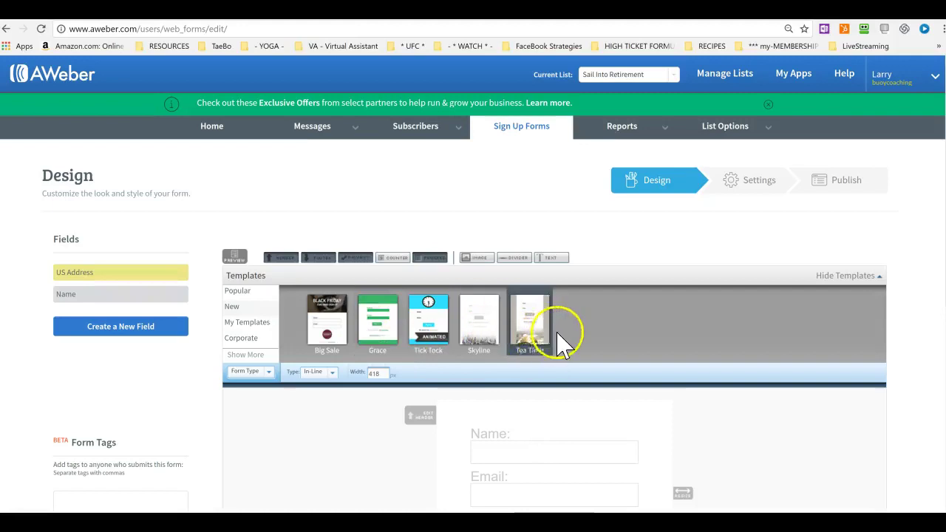
pyautogui.scroll(-1, 556, 337)
pyautogui.scroll(-3, 556, 336)
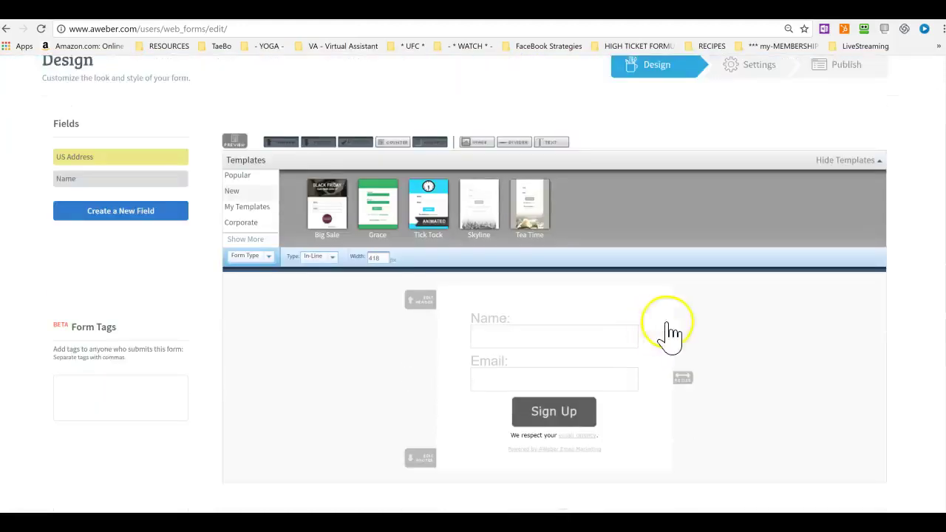
# - Try to take the unsaved sign-up form through its settings to publishing, and go back to the design page
pyautogui.scroll(1, 744, 340)
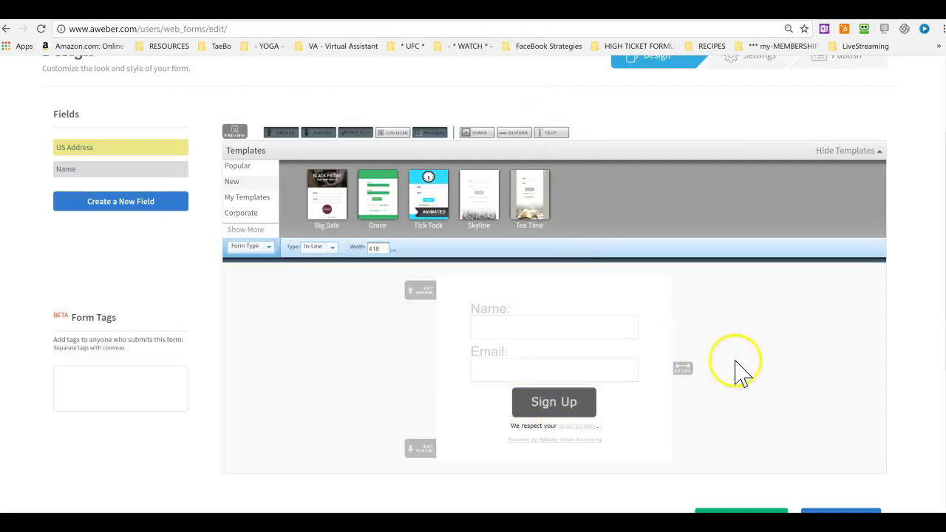
pyautogui.scroll(-3, 739, 373)
pyautogui.click(836, 461)
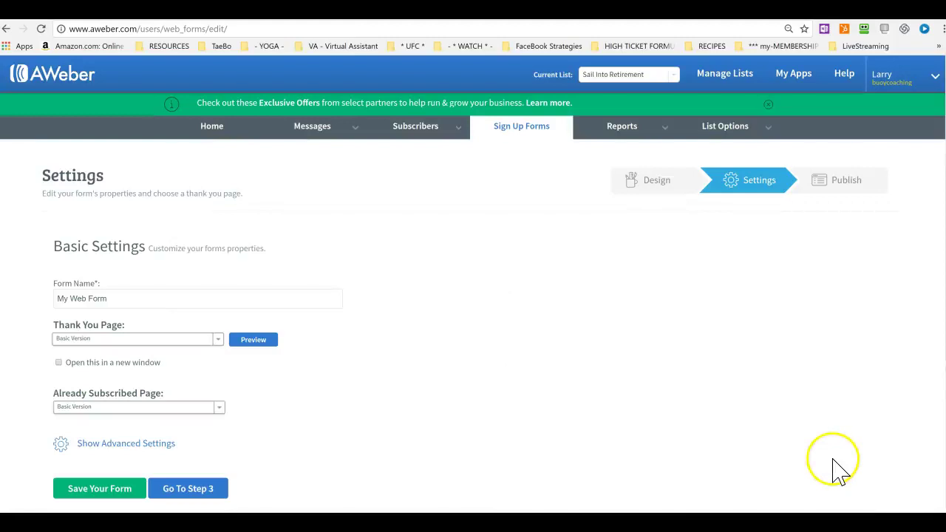
pyautogui.click(84, 297)
pyautogui.scroll(-2, 372, 418)
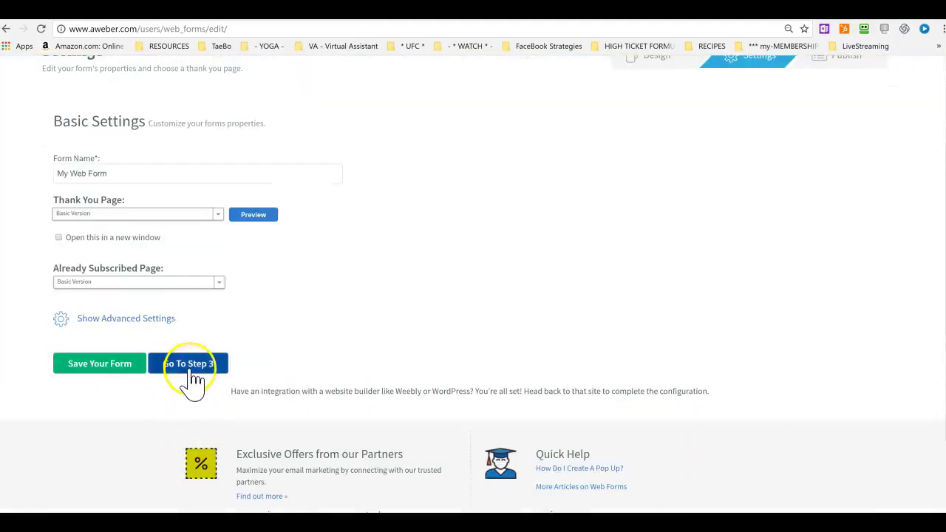
pyautogui.click(191, 366)
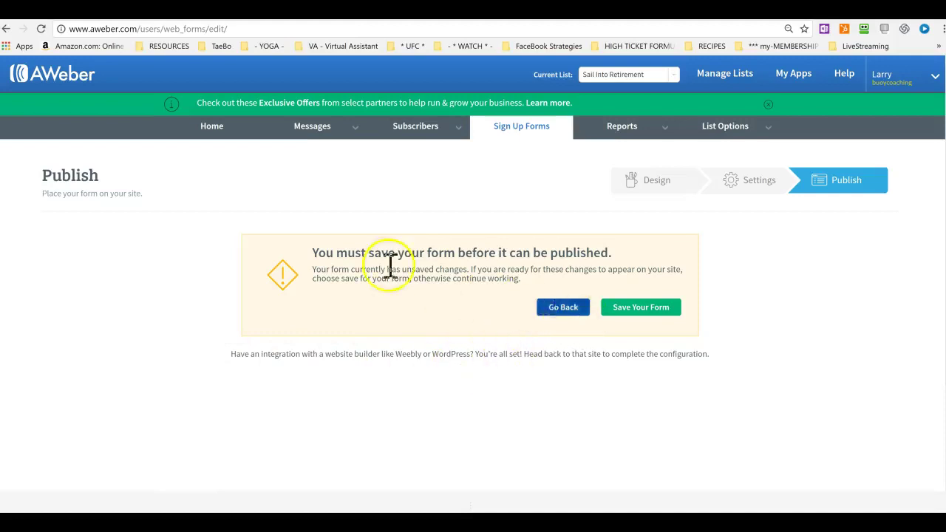
pyautogui.click(564, 309)
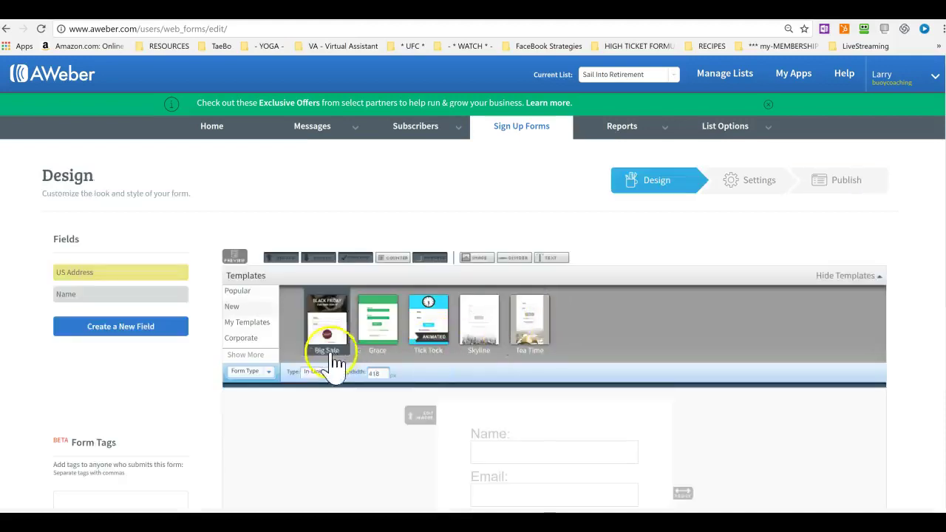
# - Save the sign-up form from its design page and advance through the settings to the publish stage
pyautogui.scroll(-1, 347, 366)
pyautogui.scroll(-2, 355, 362)
pyautogui.click(742, 460)
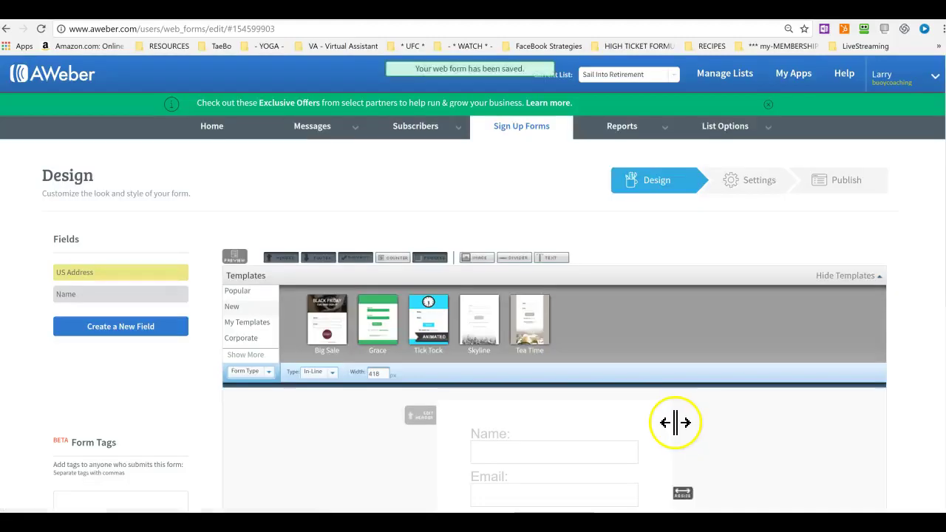
pyautogui.scroll(-3, 676, 424)
pyautogui.click(838, 399)
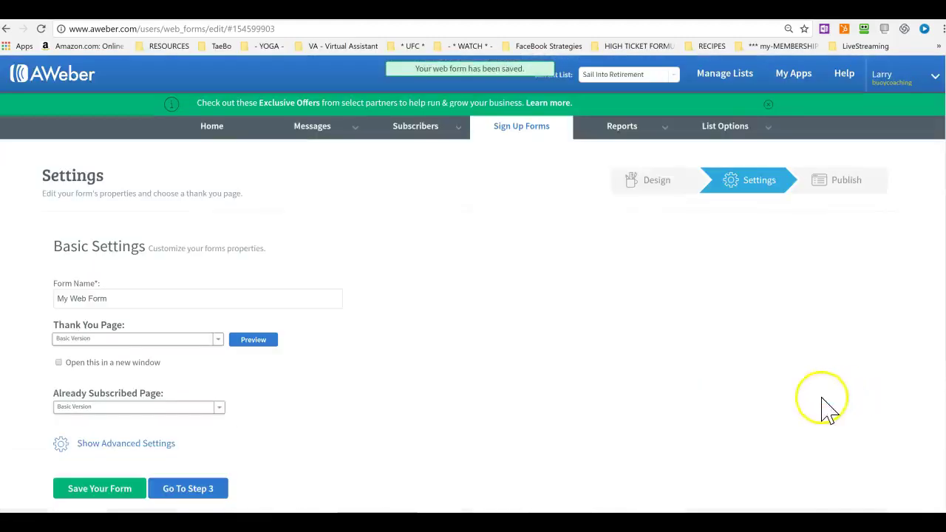
pyautogui.scroll(-1, 425, 381)
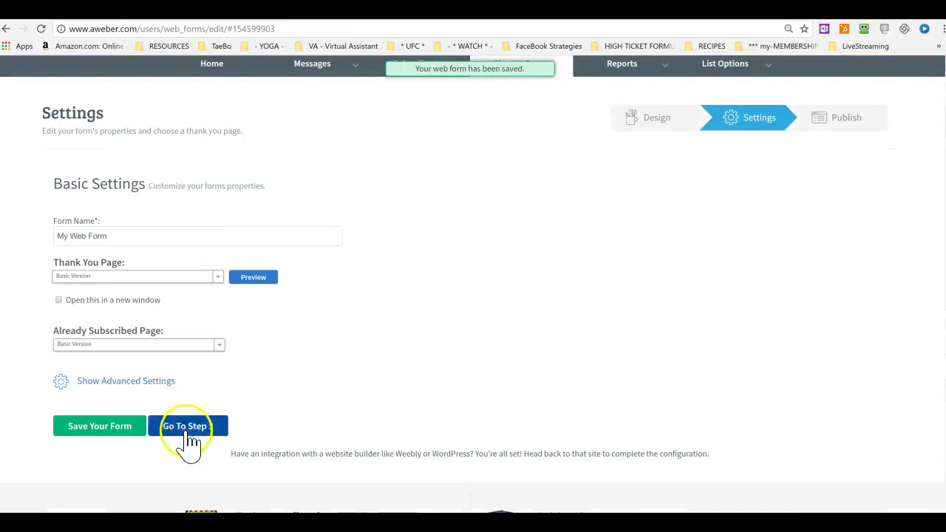
pyautogui.click(182, 429)
# - Choose to install the form yourself and select the whole JavaScript snippet code
pyautogui.click(235, 294)
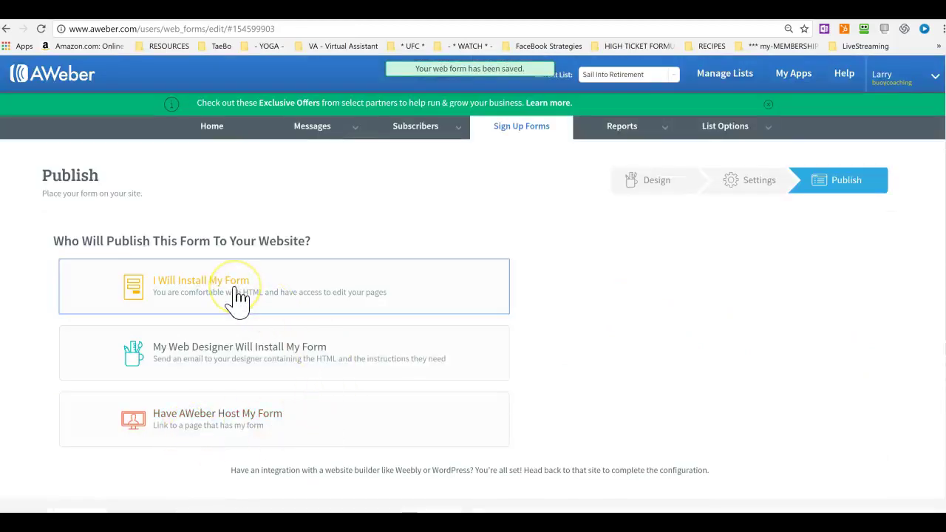
pyautogui.scroll(-3, 397, 370)
pyautogui.click(172, 266)
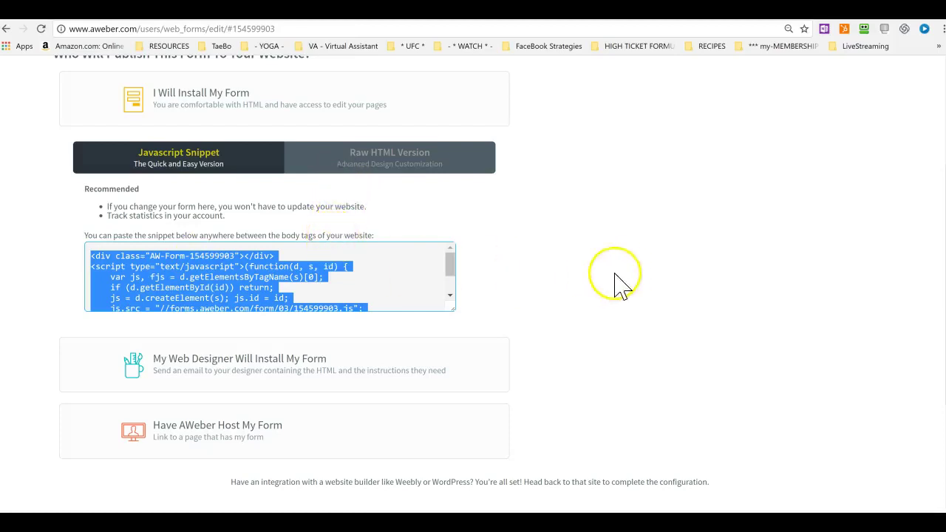
# - Open the Sail Into Retirement campaign, add an empty Send a Message action after the final wait, and exit with the campaign paused
pyautogui.scroll(3, 654, 318)
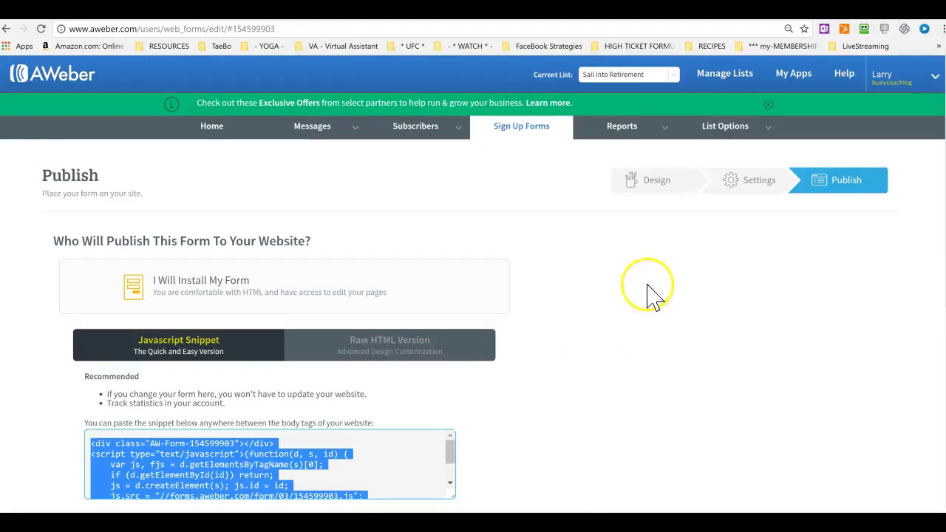
pyautogui.moveTo(315, 137)
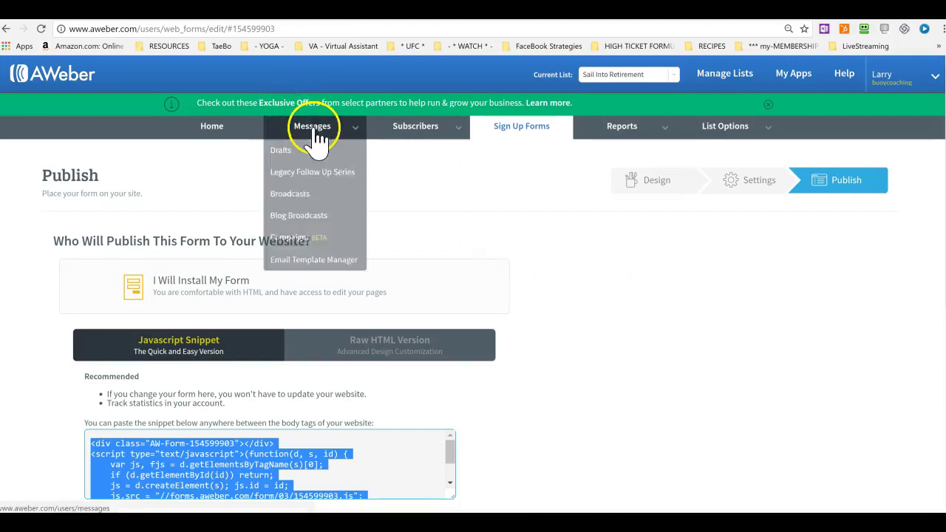
pyautogui.click(303, 238)
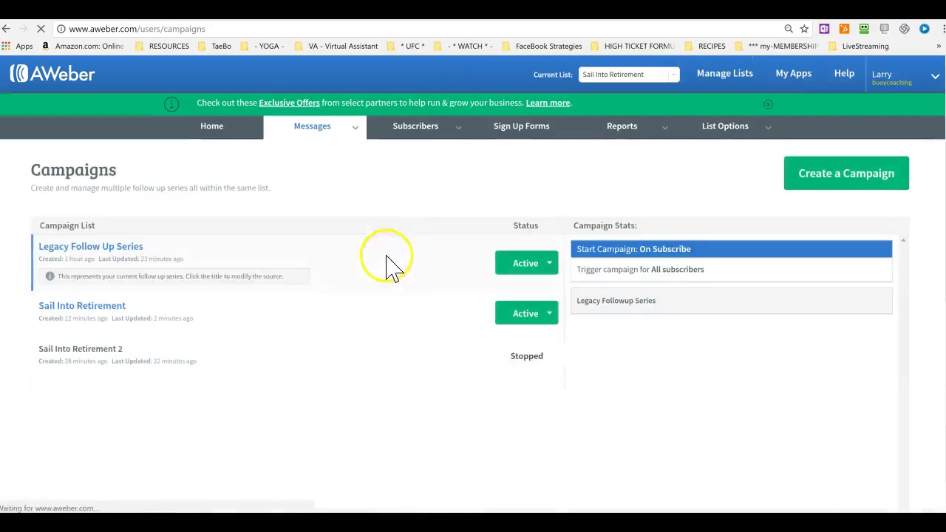
pyautogui.click(74, 319)
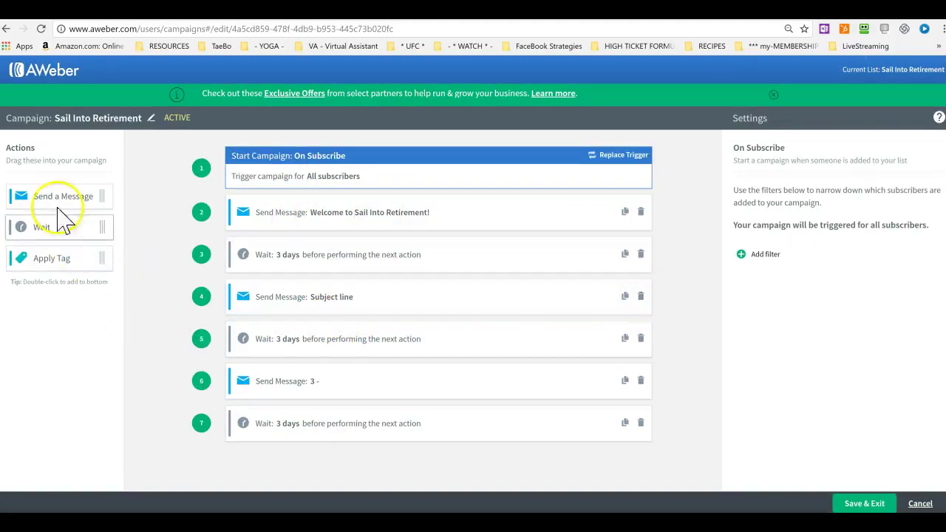
pyautogui.moveTo(44, 196); pyautogui.dragTo(332, 463)
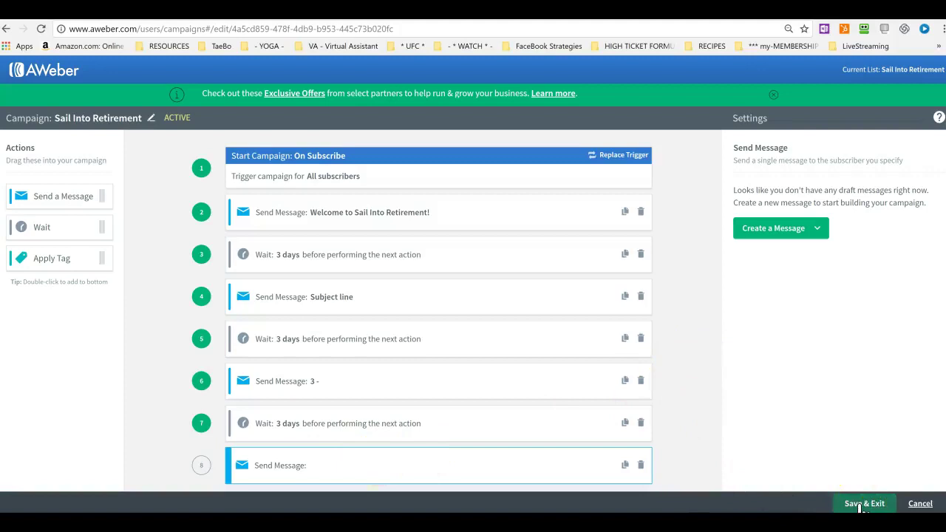
pyautogui.click(862, 505)
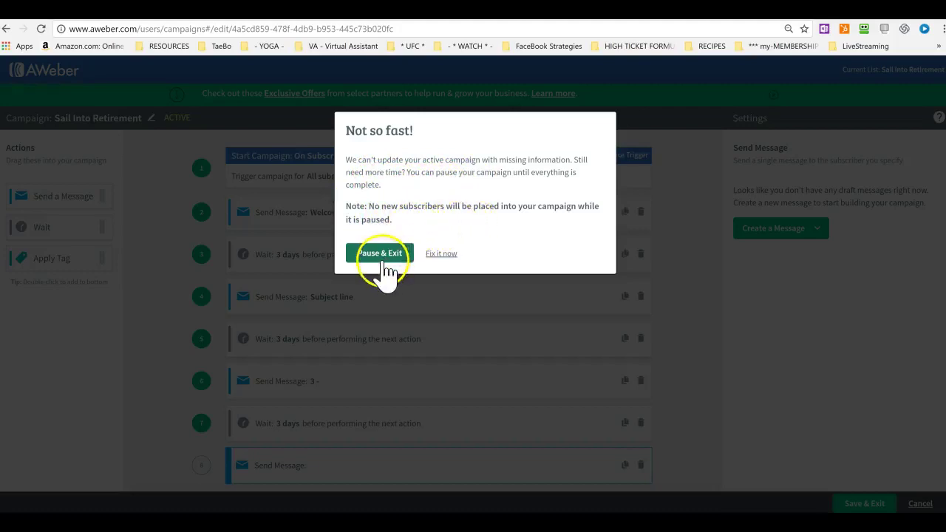
pyautogui.click(383, 257)
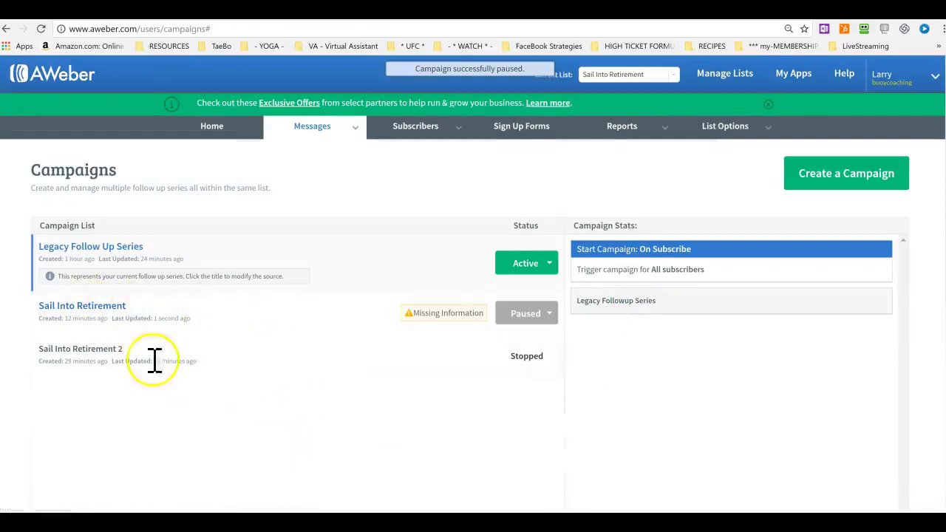
# - Reopen the Sail Into Retirement campaign, delete the empty message action at the end, and save and exit
pyautogui.click(104, 308)
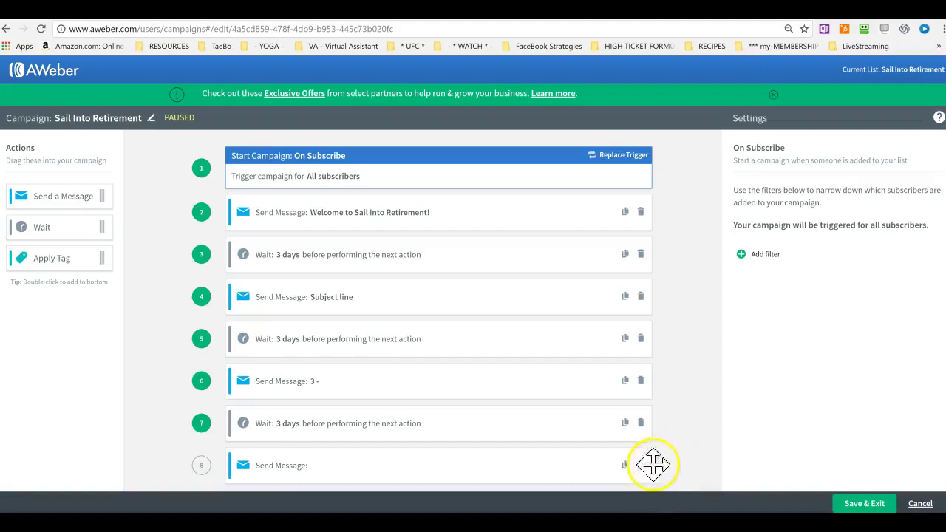
pyautogui.click(642, 468)
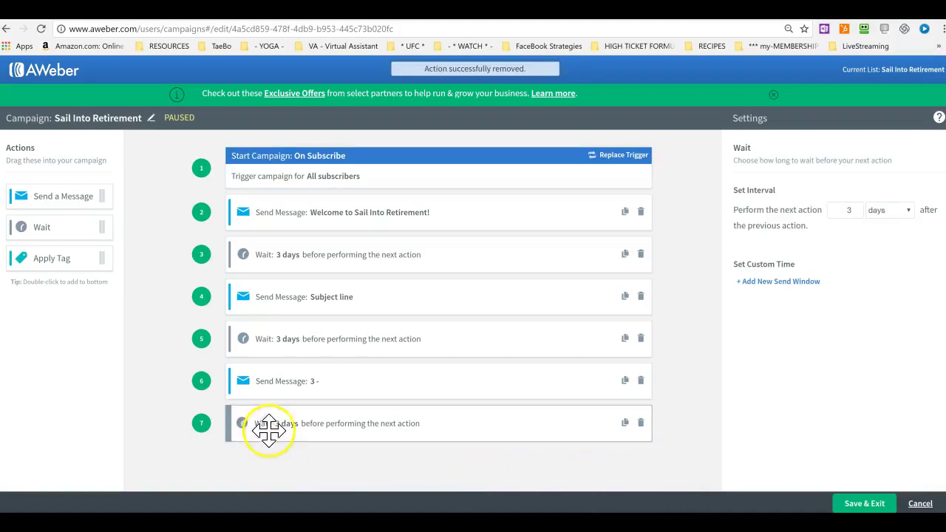
pyautogui.click(867, 506)
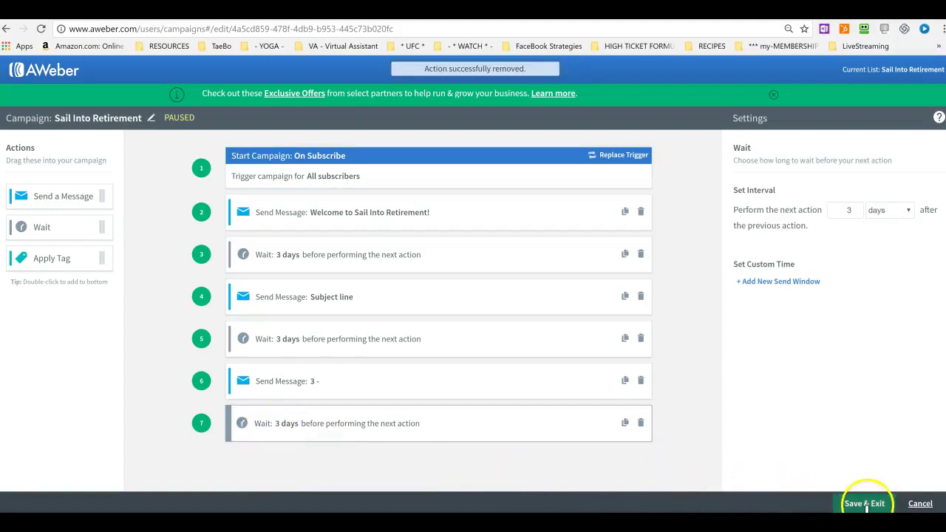